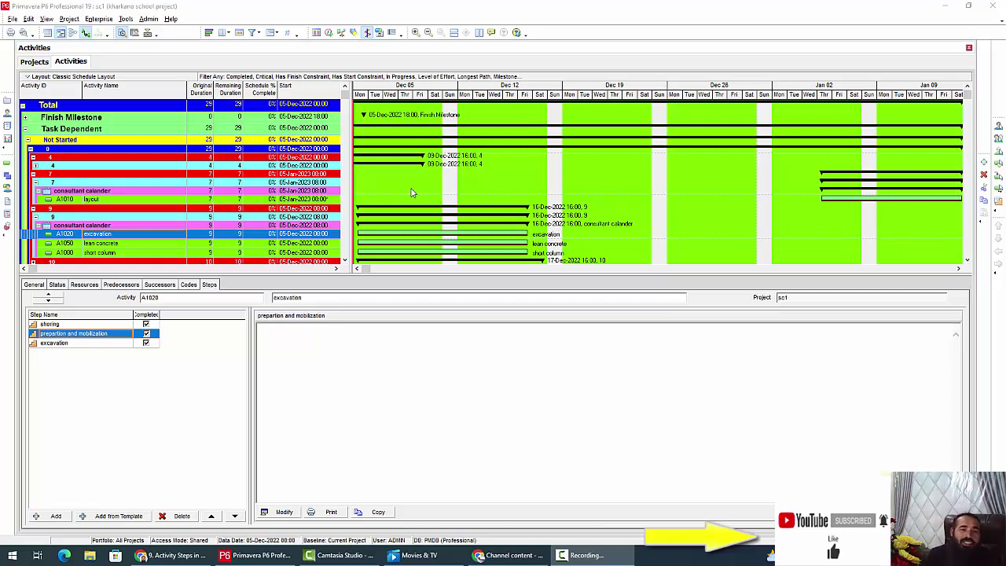
- Make the contrator calendar the default among the global calendars
{"action": "left_click", "coordinate": [94, 20]}
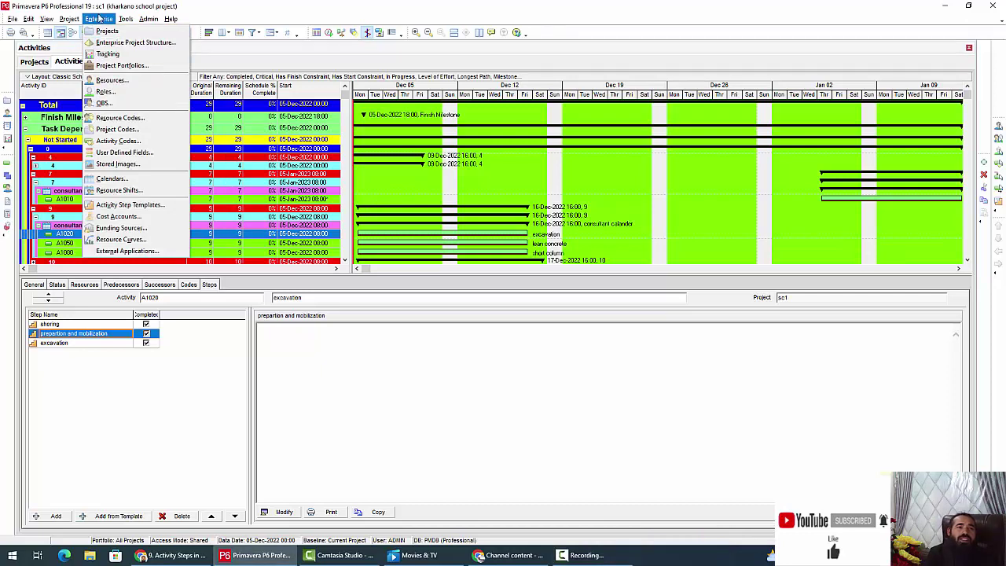
{"action": "left_click", "coordinate": [148, 179]}
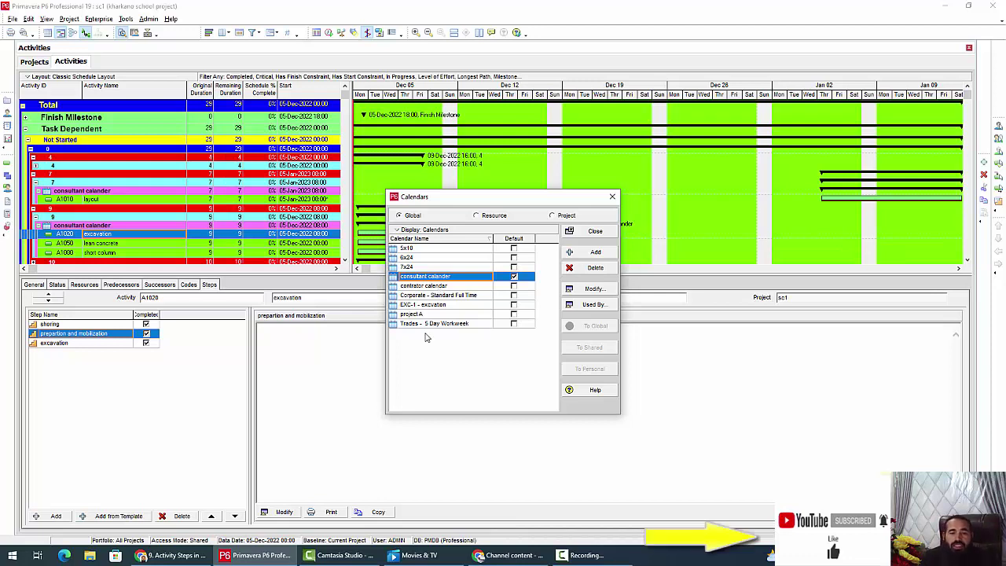
{"action": "left_click", "coordinate": [442, 314]}
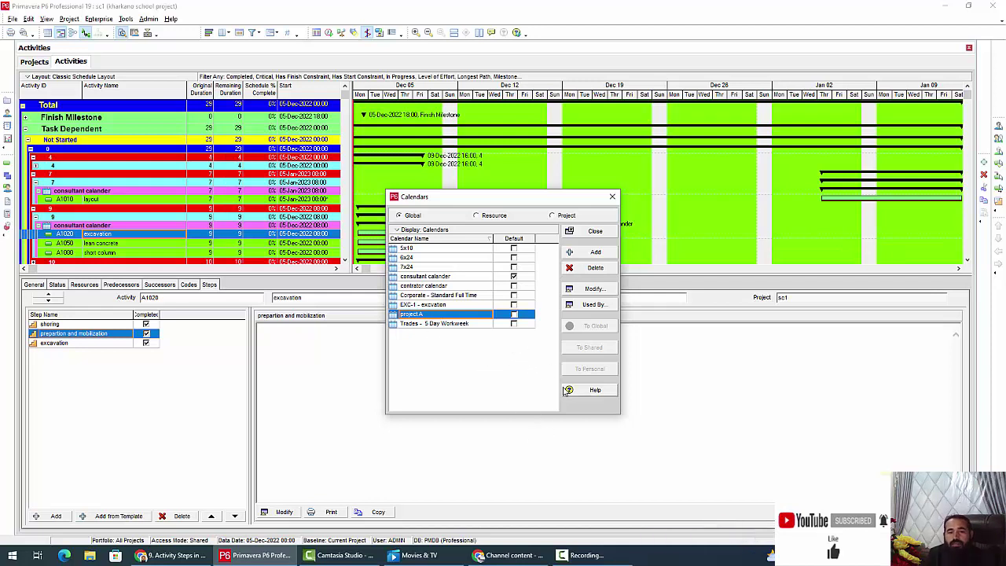
{"action": "left_click", "coordinate": [513, 286]}
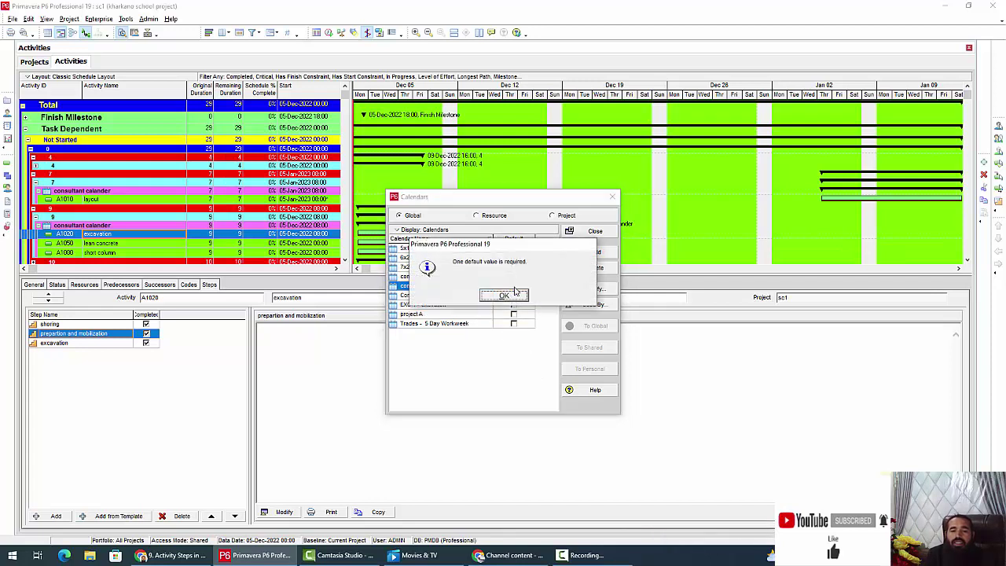
{"action": "left_click", "coordinate": [513, 292]}
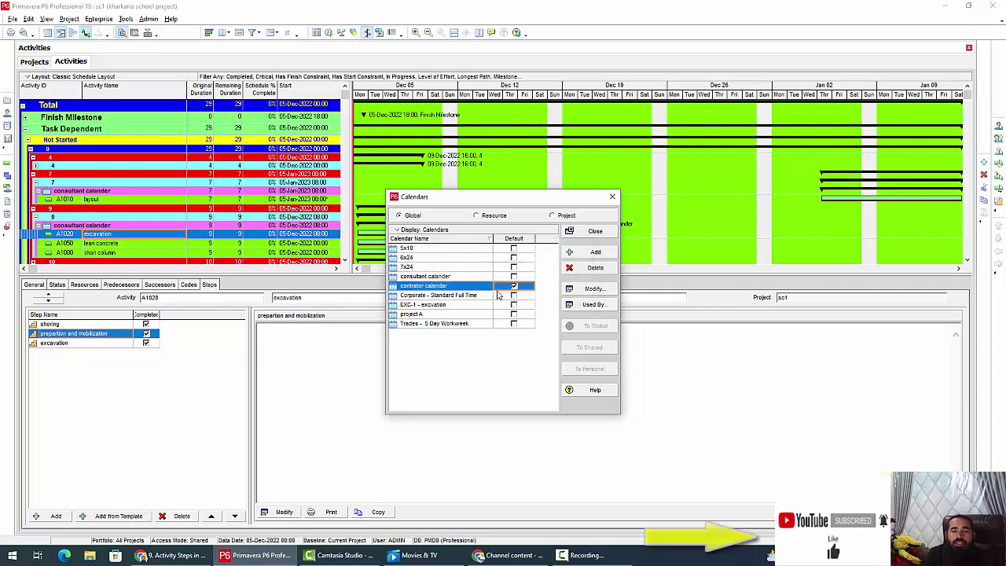
{"action": "left_click", "coordinate": [612, 198]}
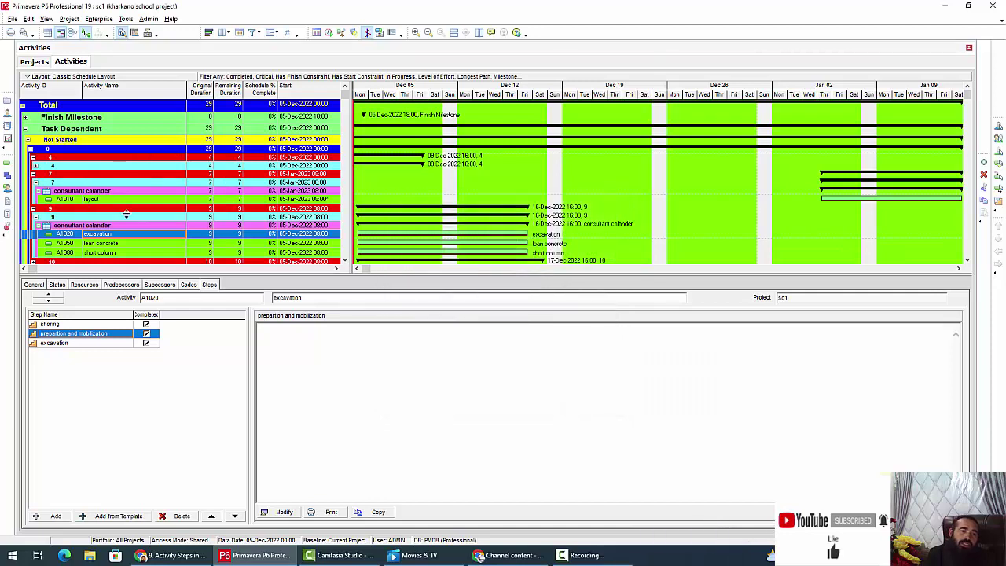
- Select the layout activity A1010 and view the list of resource calendars
{"action": "left_click", "coordinate": [102, 200]}
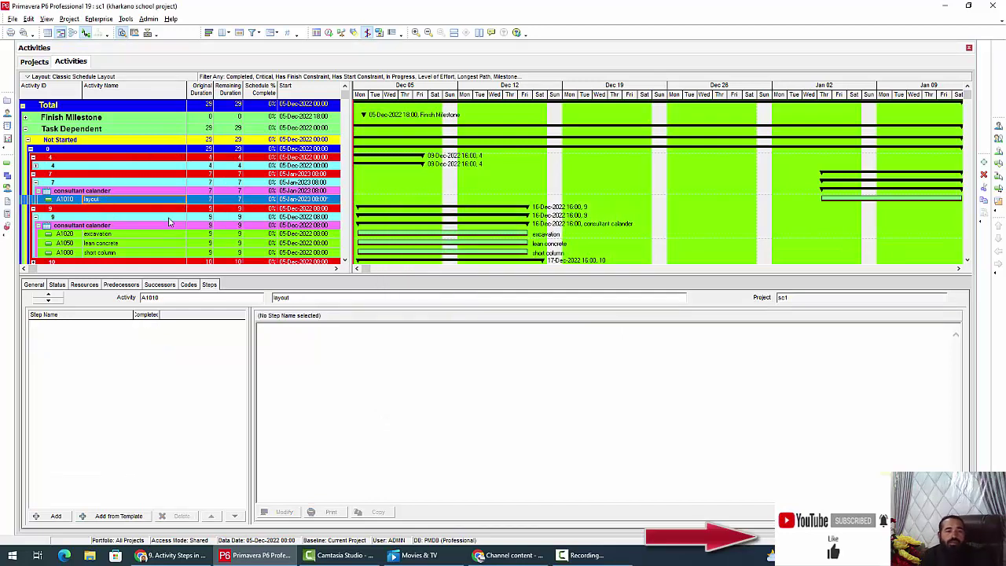
{"action": "left_click", "coordinate": [99, 19]}
{"action": "left_click", "coordinate": [114, 178]}
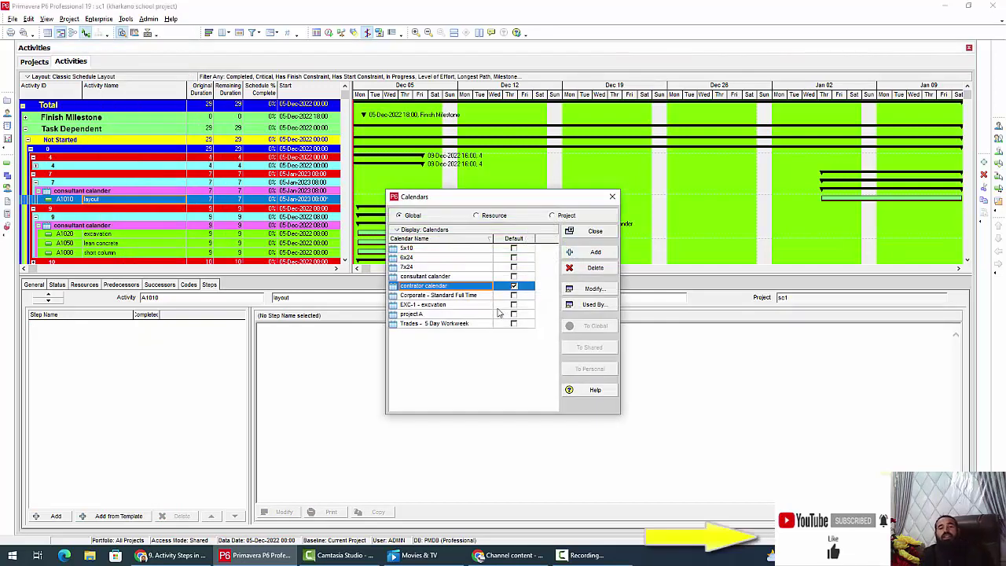
{"action": "left_click", "coordinate": [479, 219]}
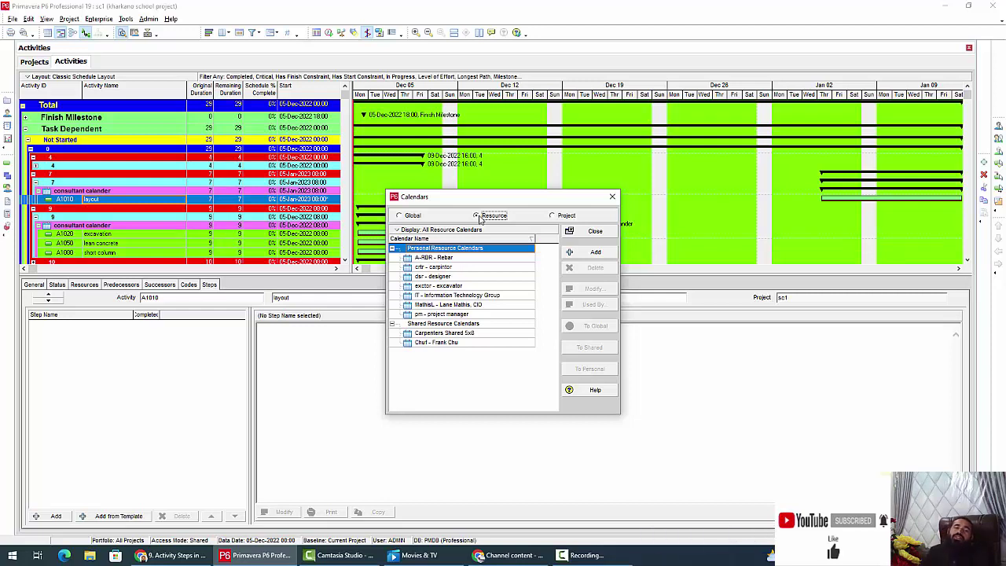
- Add a project calendar copied from the global consultant calander
{"action": "left_click", "coordinate": [552, 217]}
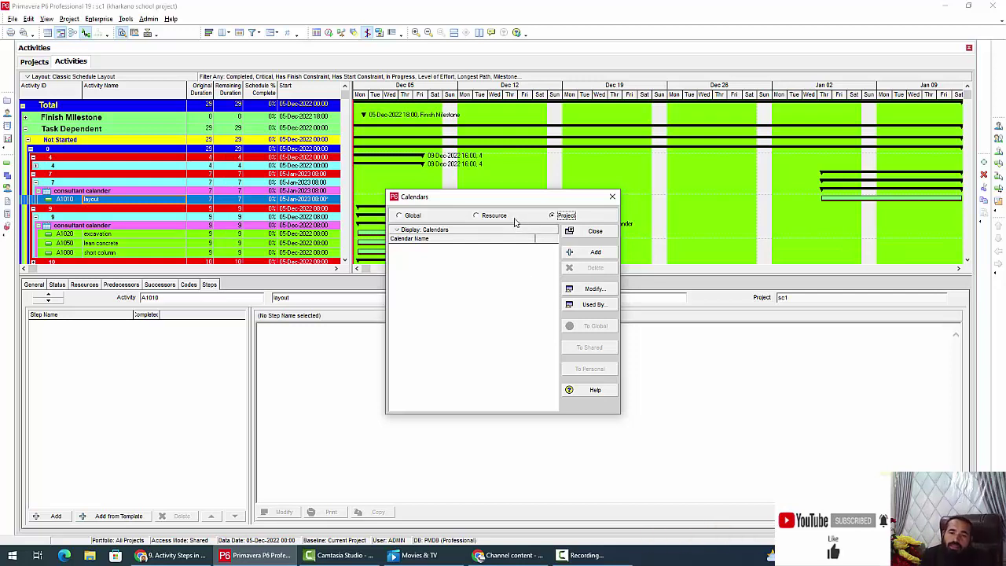
{"action": "left_click", "coordinate": [590, 253]}
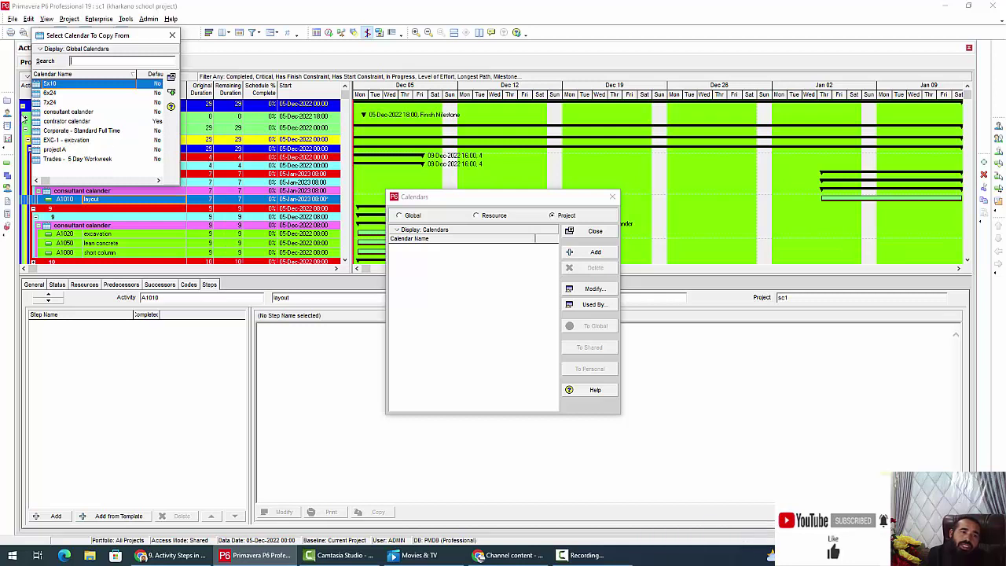
{"action": "left_click", "coordinate": [68, 111]}
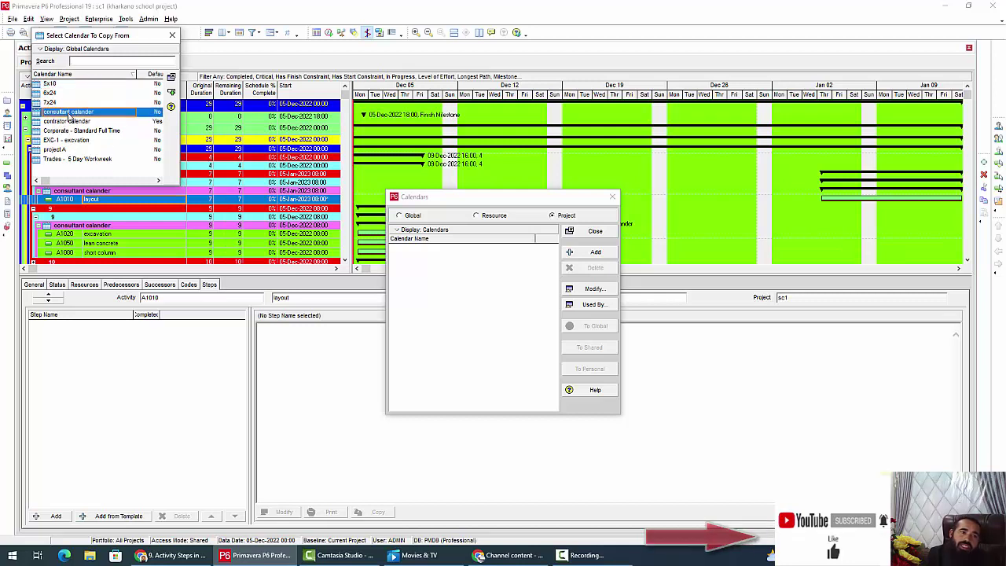
{"action": "left_click", "coordinate": [171, 93]}
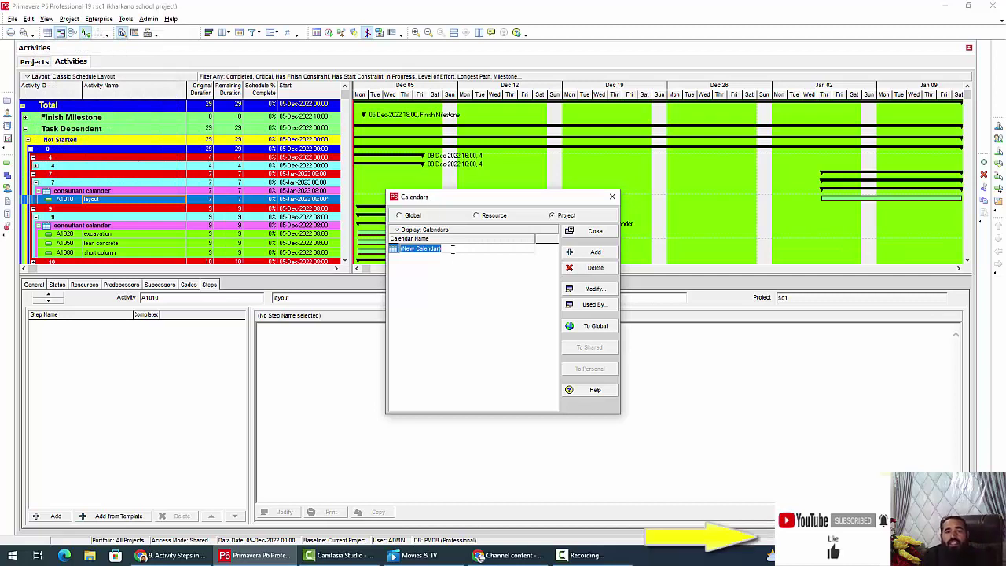
- Name the new project calendar consultant calandar
{"action": "left_click", "coordinate": [591, 288]}
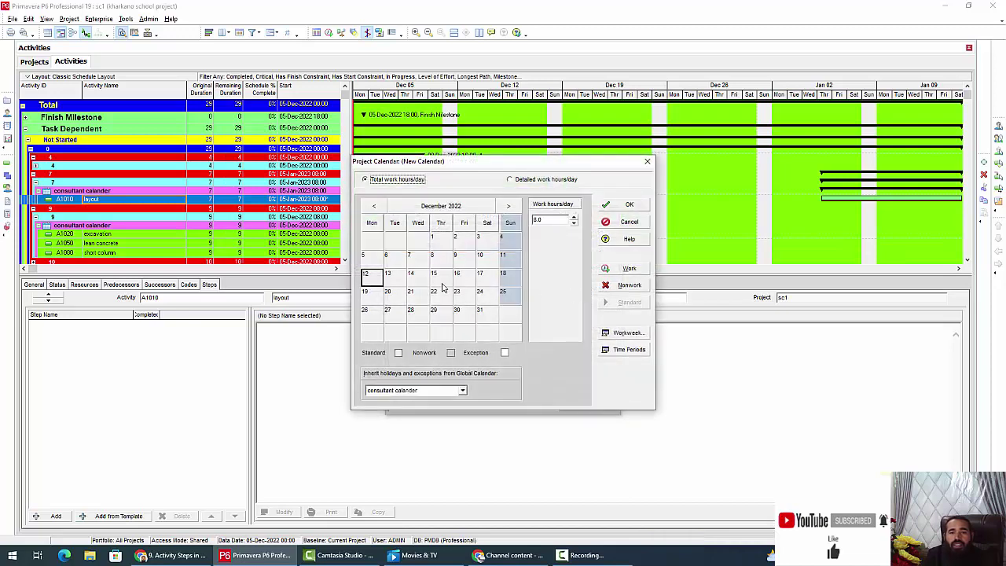
{"action": "left_click", "coordinate": [647, 162]}
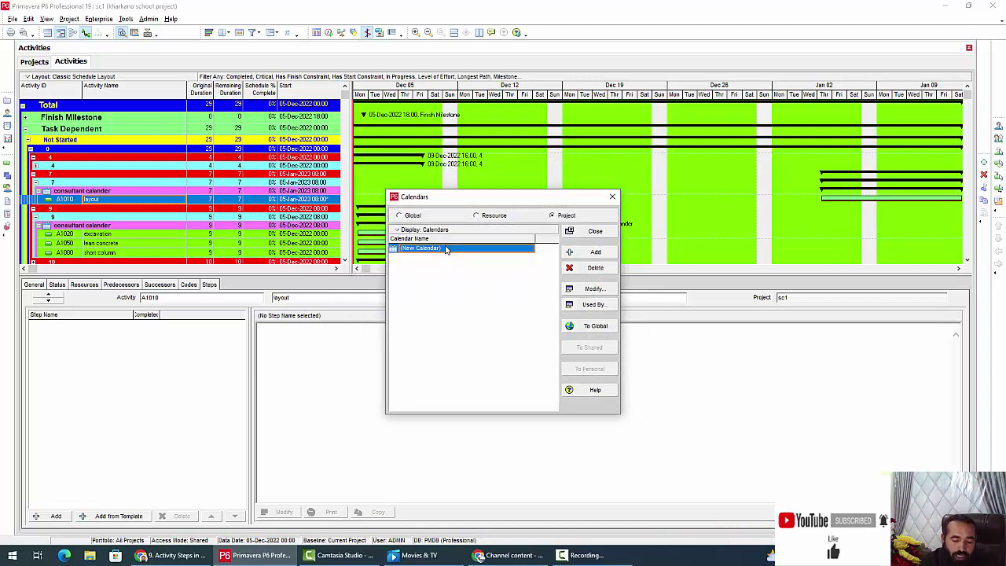
{"action": "type", "text": "co"}
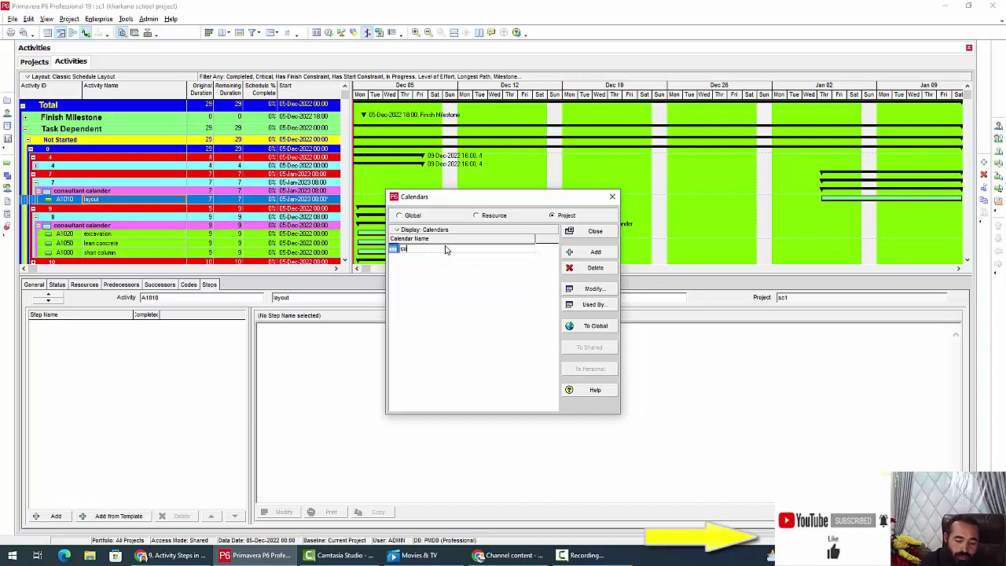
{"action": "type", "text": "n"}
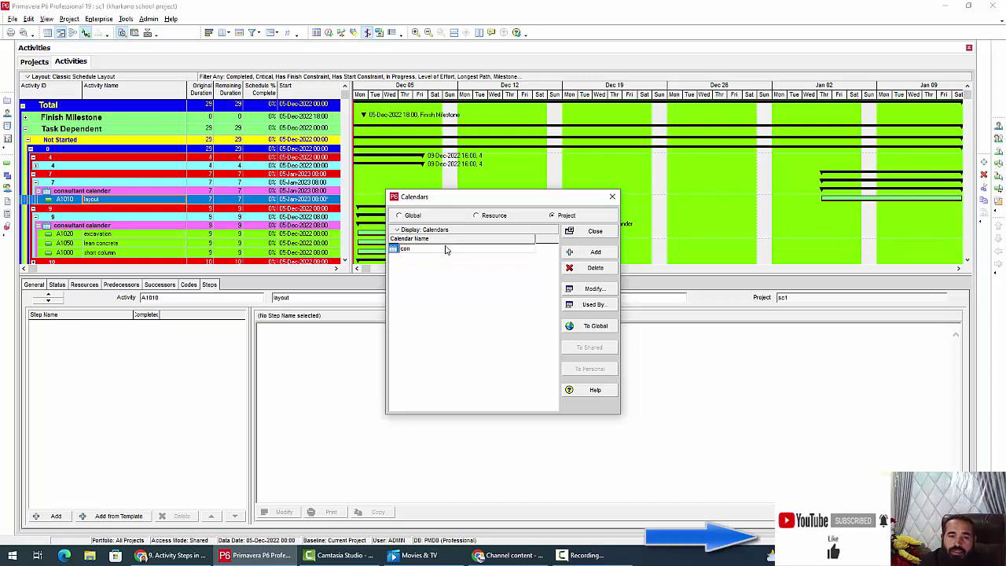
{"action": "type", "text": "sultant c"}
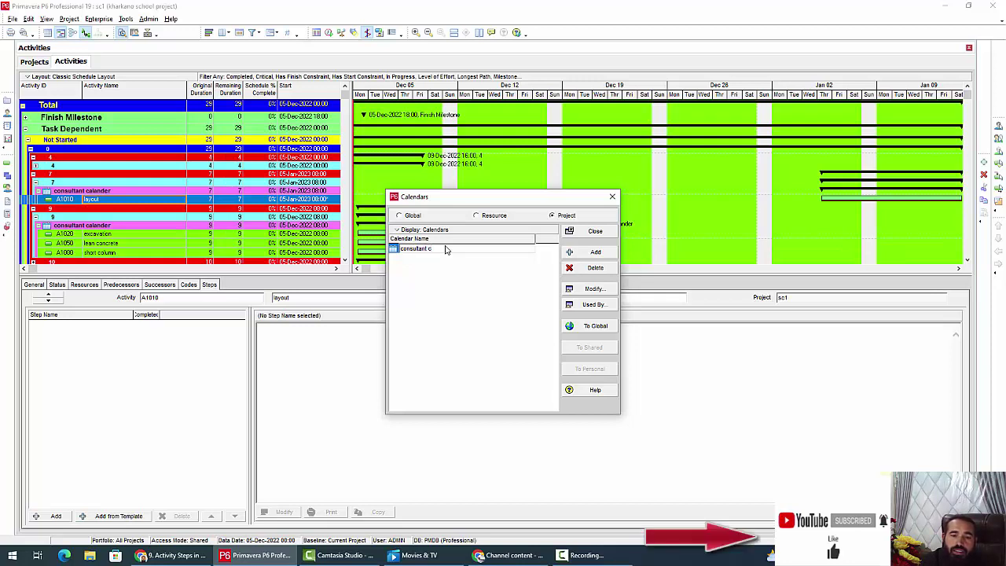
{"action": "type", "text": "alande"}
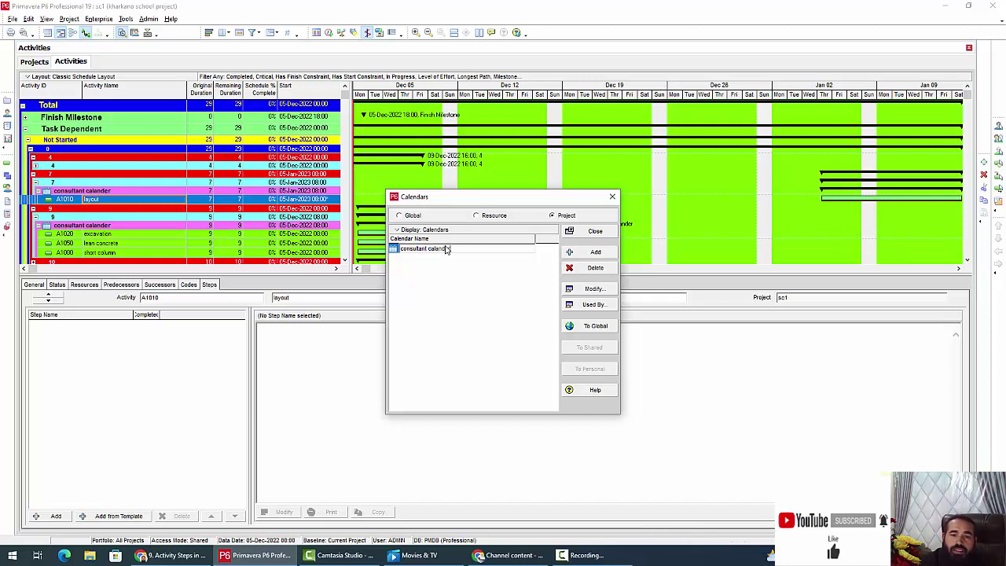
{"action": "type", "text": "r"}
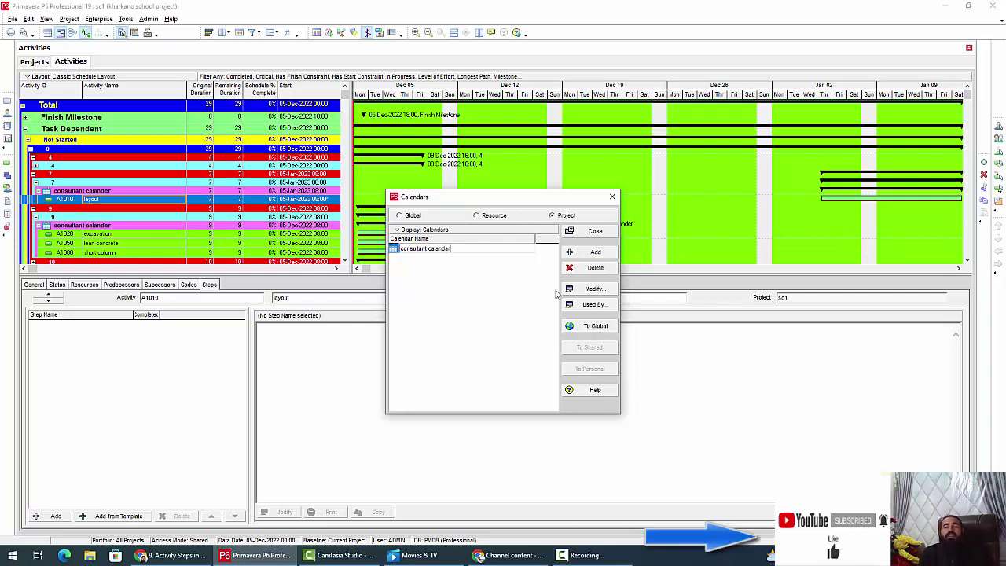
- Set 12 December 2022 in the consultant calandar to 10.5 work hours per day
{"action": "left_click", "coordinate": [597, 288]}
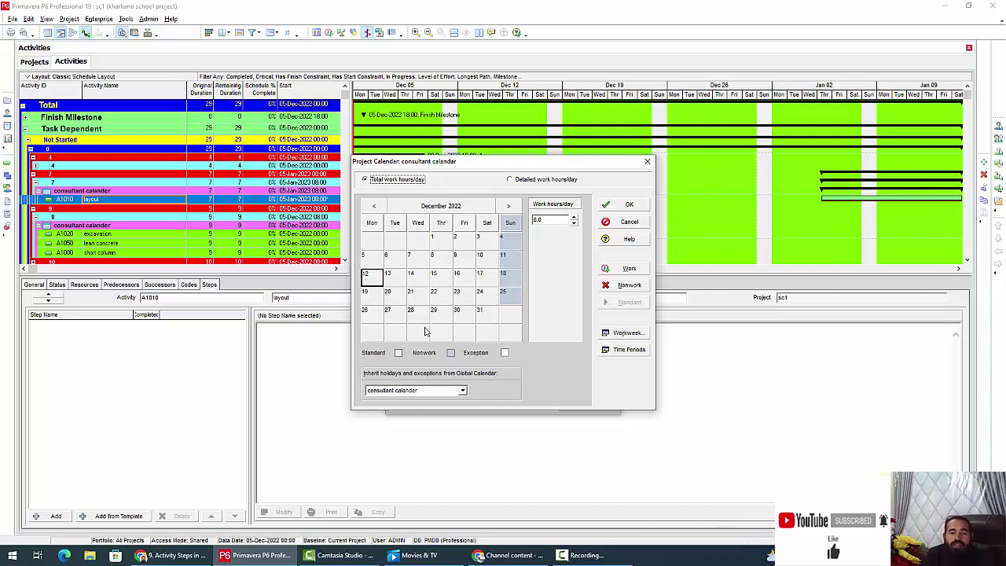
{"action": "left_click", "coordinate": [573, 219]}
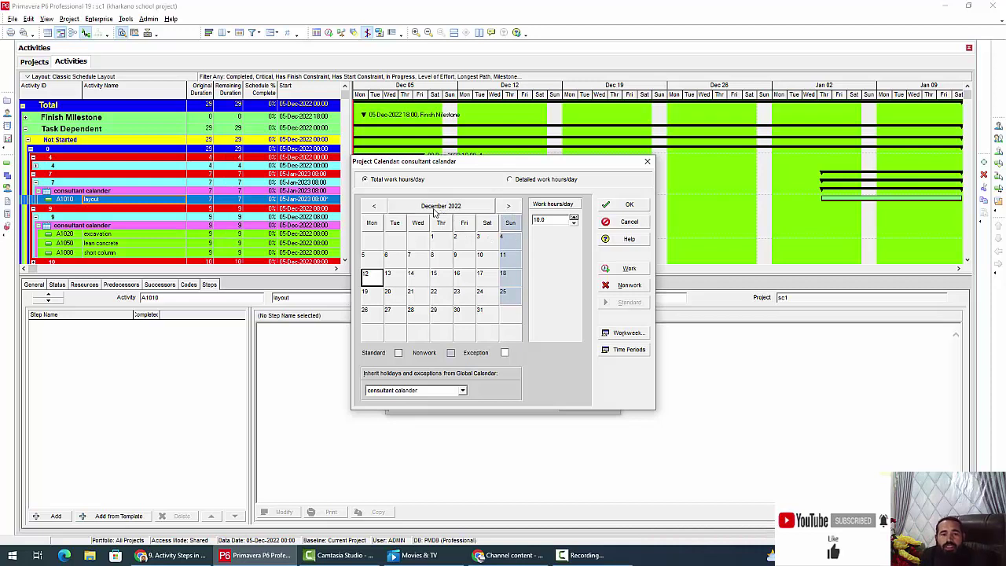
{"action": "left_click", "coordinate": [628, 270]}
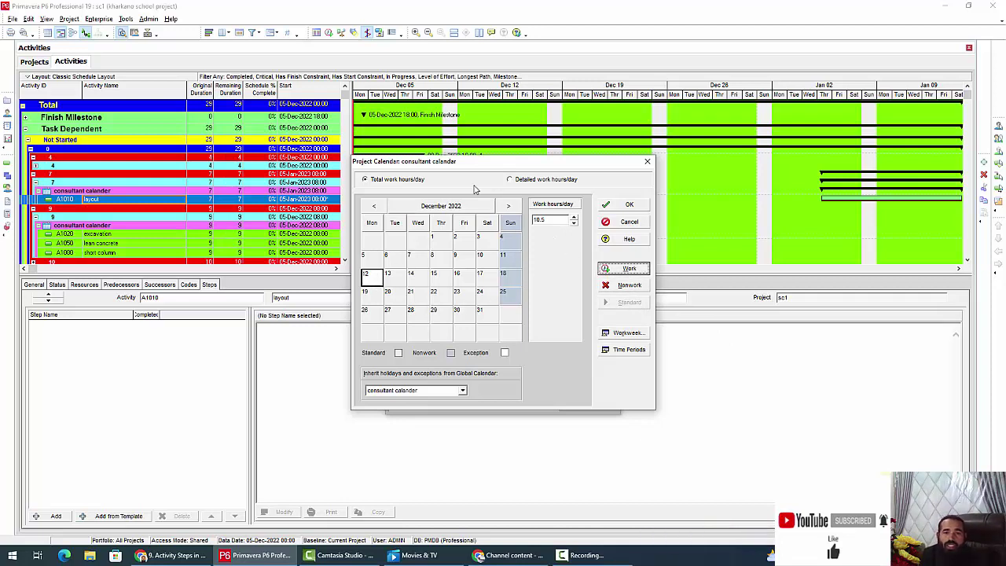
{"action": "left_click", "coordinate": [507, 259]}
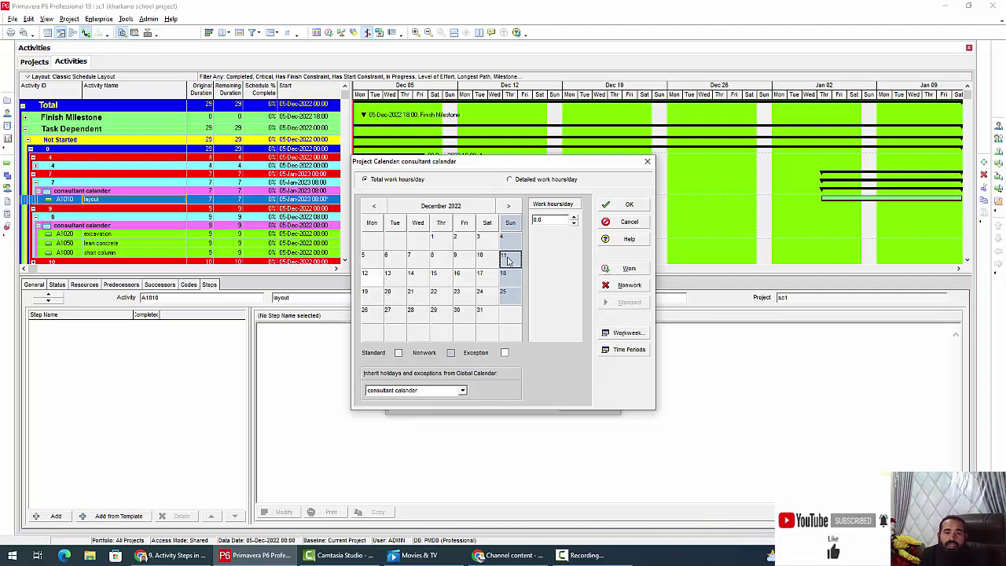
{"action": "left_click", "coordinate": [371, 278]}
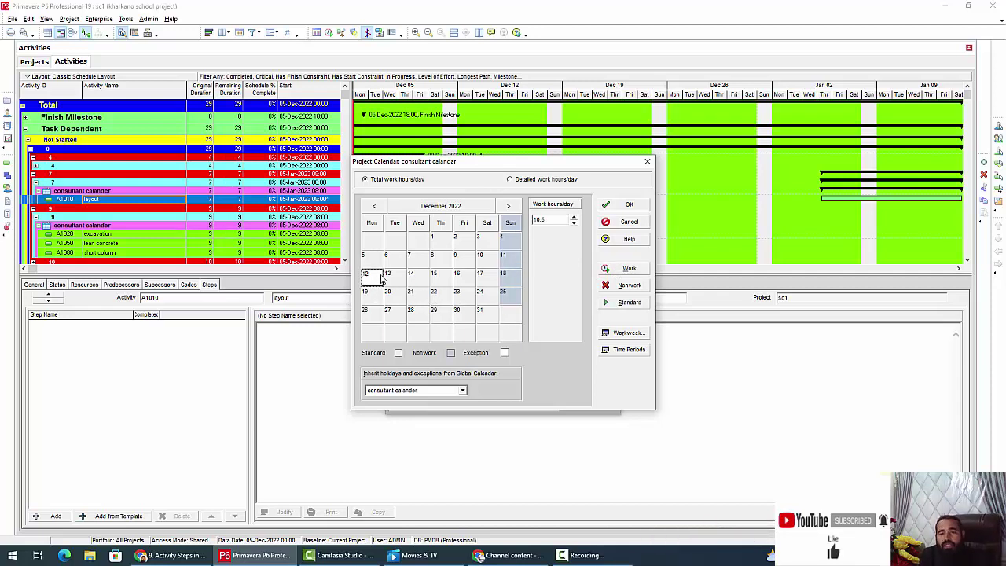
- Show detailed work hours and mark the last afternoon work hours of 12 December 2022 as nonwork time
{"action": "left_click", "coordinate": [510, 180]}
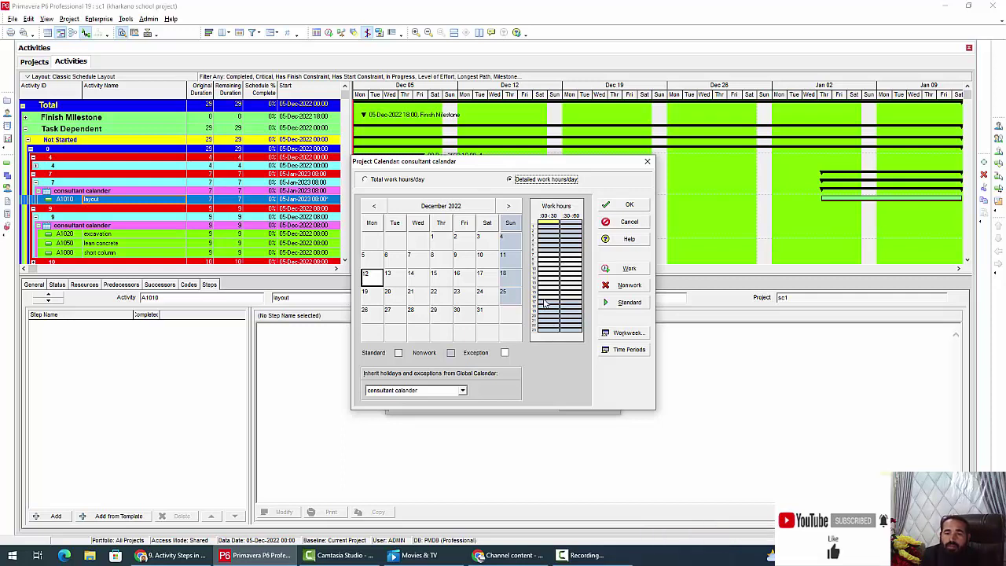
{"action": "left_click", "coordinate": [568, 298]}
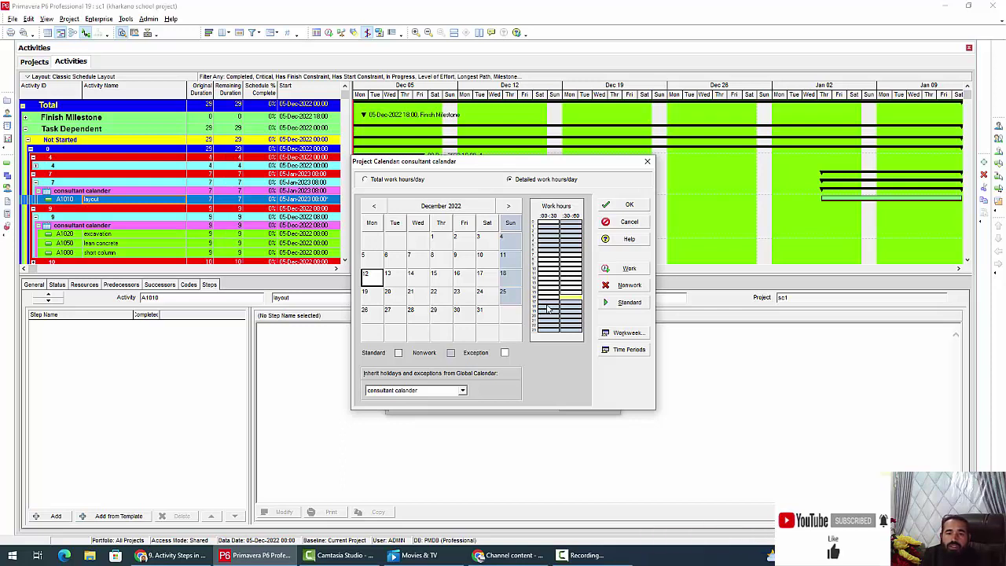
{"action": "left_click_drag", "start_coordinate": [539, 295], "coordinate": [578, 297]}
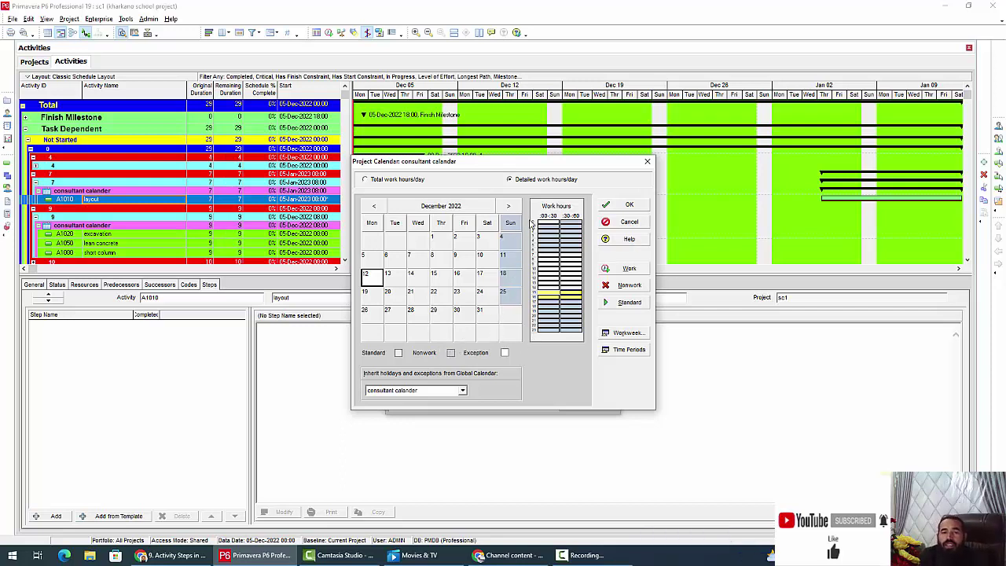
{"action": "left_click", "coordinate": [569, 293]}
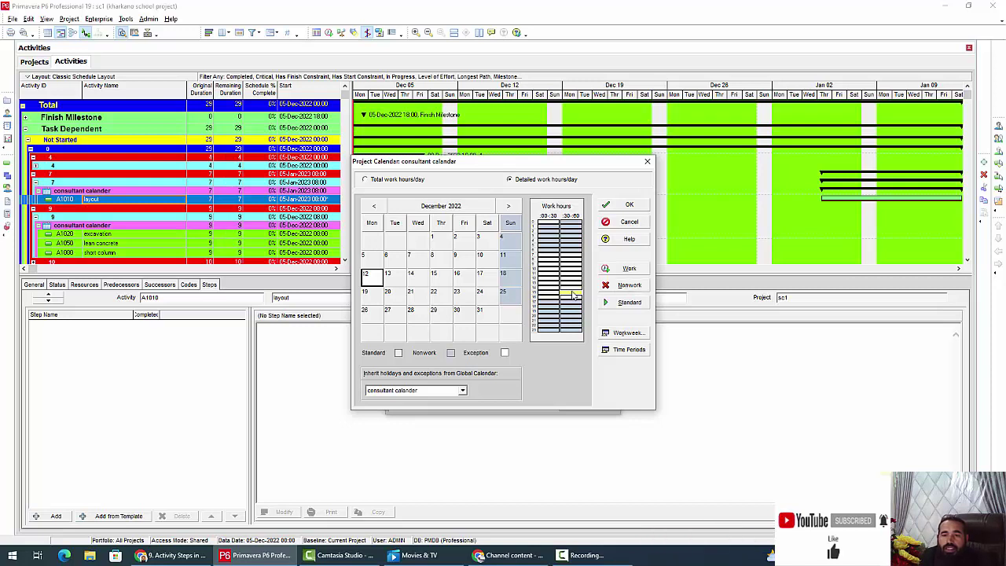
{"action": "left_click_drag", "start_coordinate": [552, 297], "coordinate": [573, 301]}
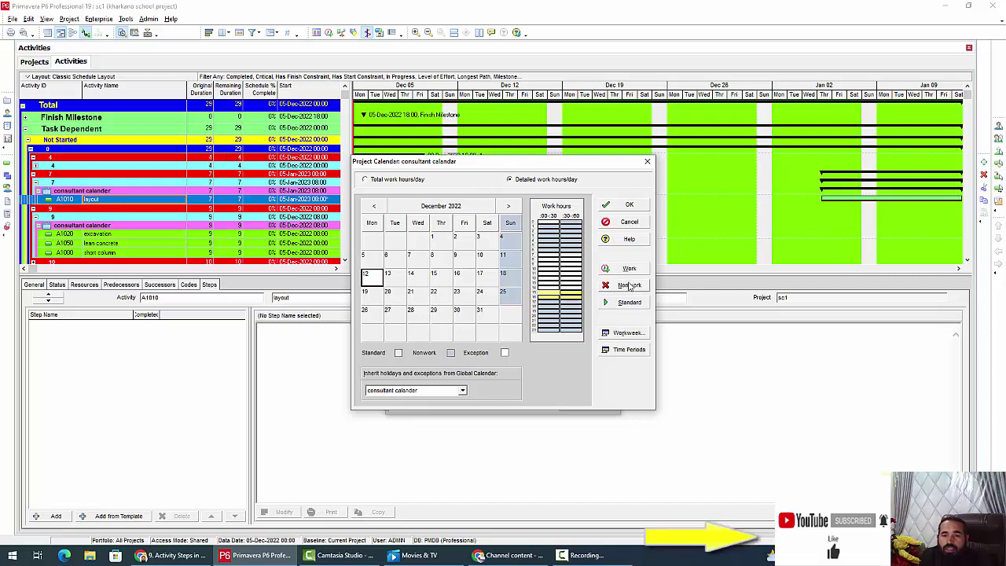
{"action": "left_click", "coordinate": [629, 286]}
{"action": "left_click", "coordinate": [570, 283]}
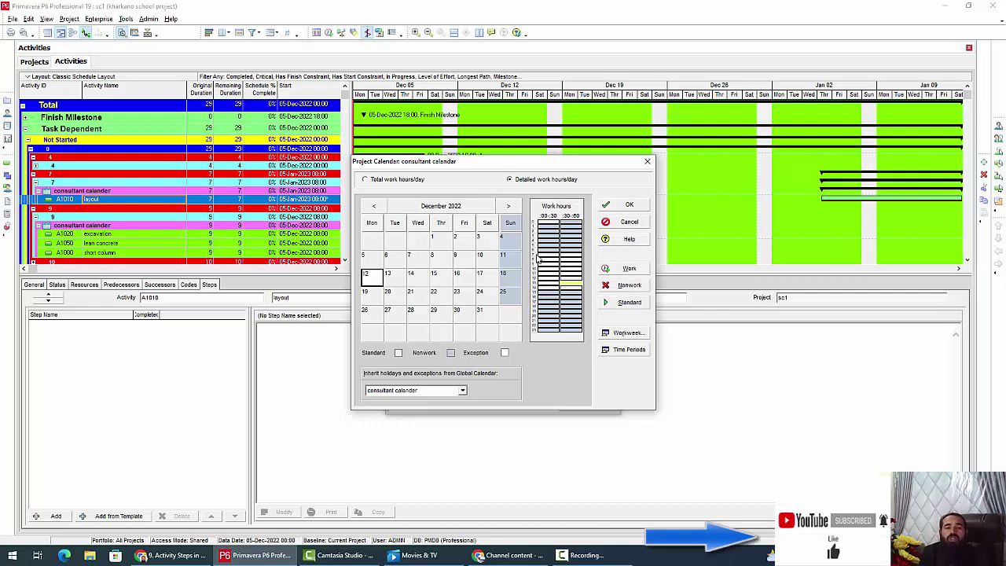
- Compare the detailed work hours of all Sundays and all Fridays in December 2022
{"action": "left_click", "coordinate": [511, 223]}
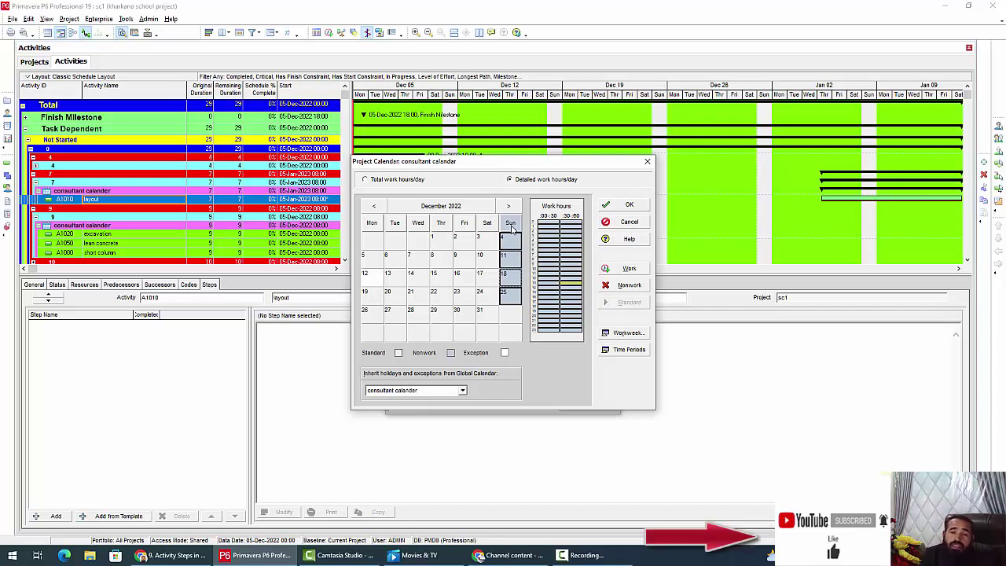
{"action": "left_click", "coordinate": [463, 224]}
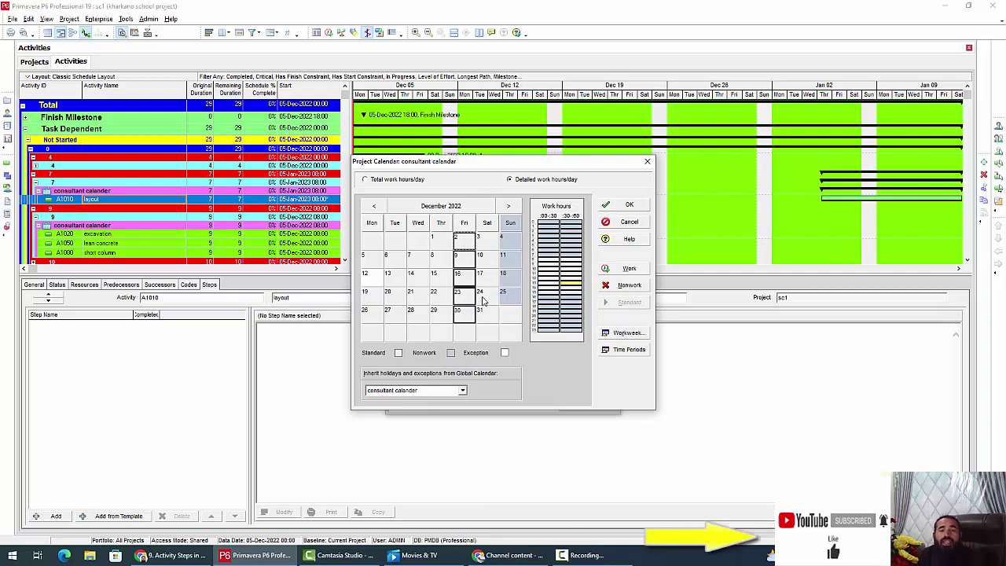
{"action": "left_click", "coordinate": [513, 224]}
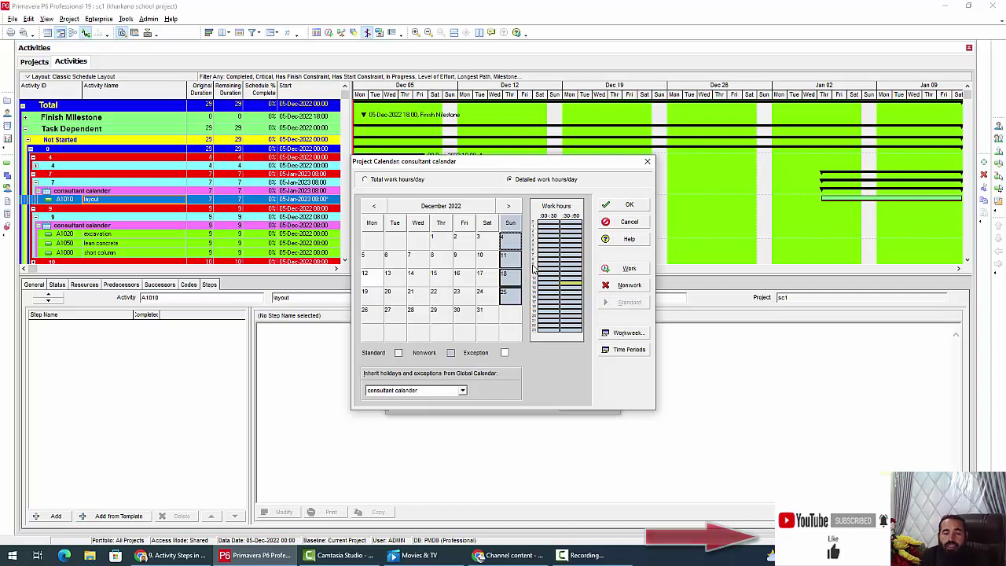
{"action": "left_click", "coordinate": [465, 223]}
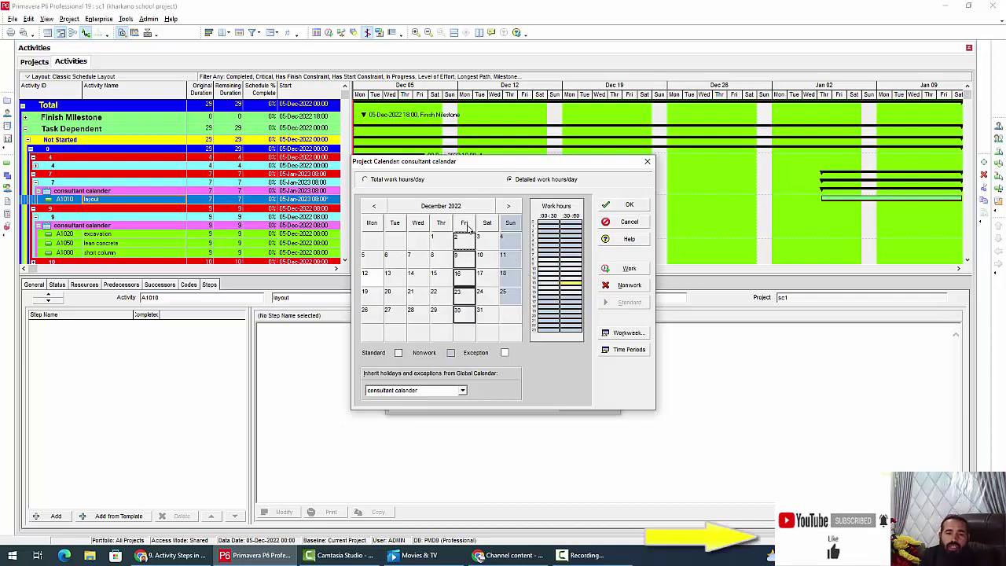
- Mark all Saturdays in December 2022 as nonwork in the consultant calandar
{"action": "left_click", "coordinate": [488, 223]}
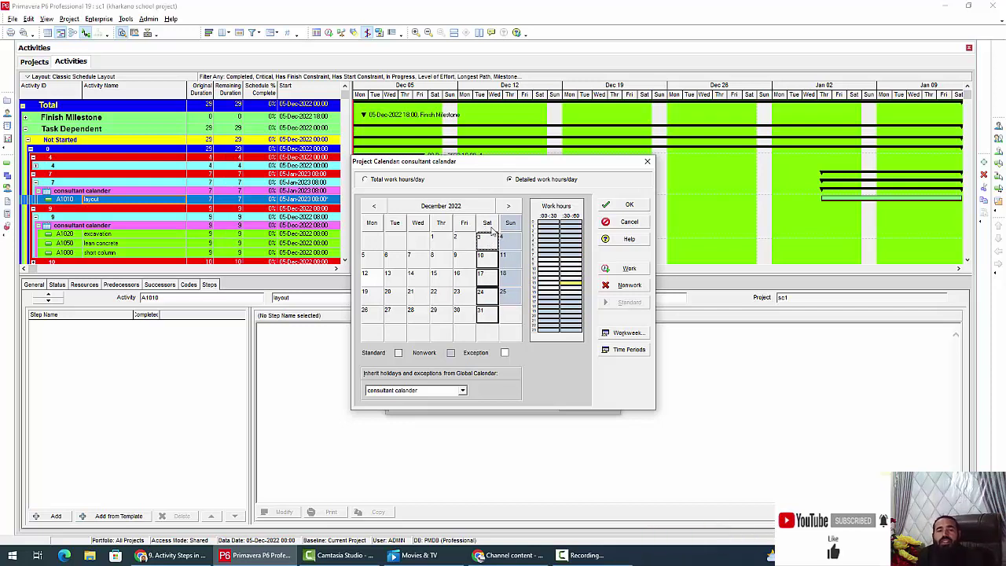
{"action": "left_click", "coordinate": [633, 286]}
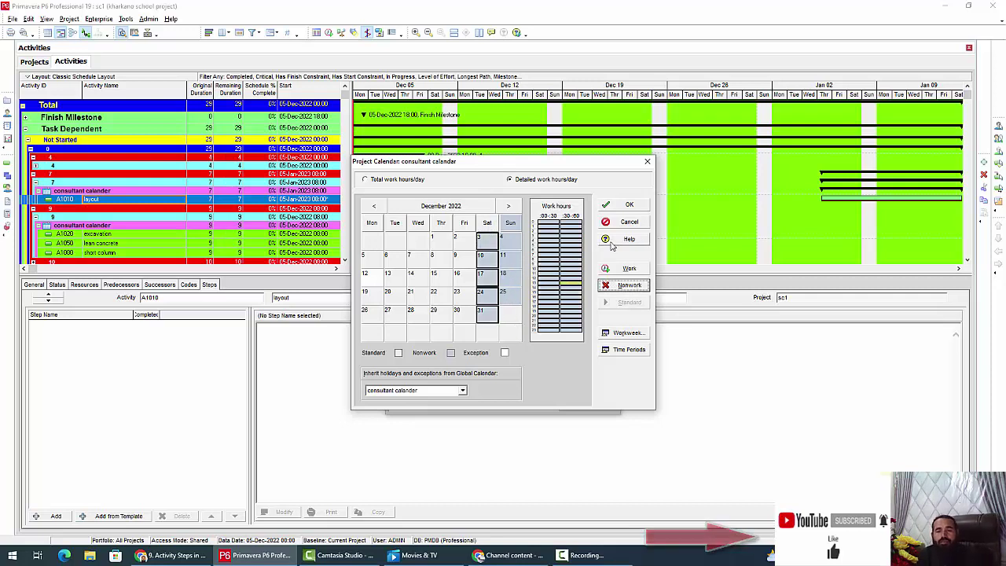
- Make Sunday a standard working day in the calendar's workweek, with the same daytime work hours as the other weekdays
{"action": "left_click", "coordinate": [628, 332]}
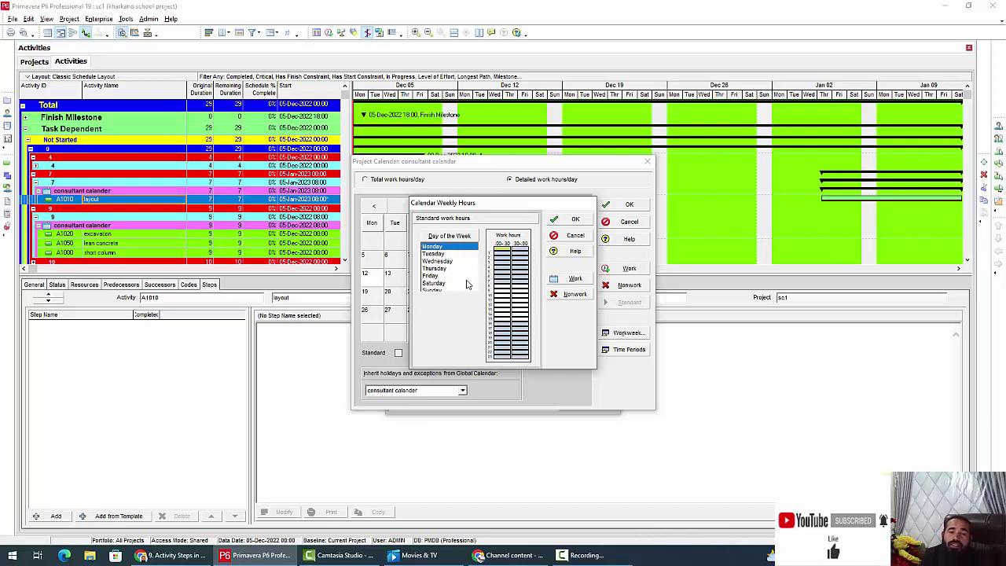
{"action": "left_click", "coordinate": [440, 284]}
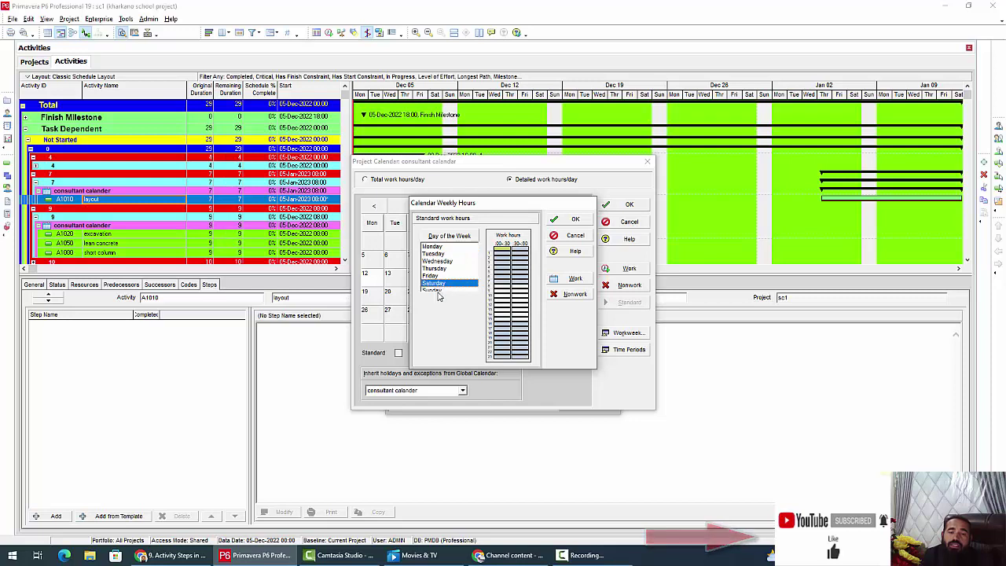
{"action": "left_click", "coordinate": [433, 290]}
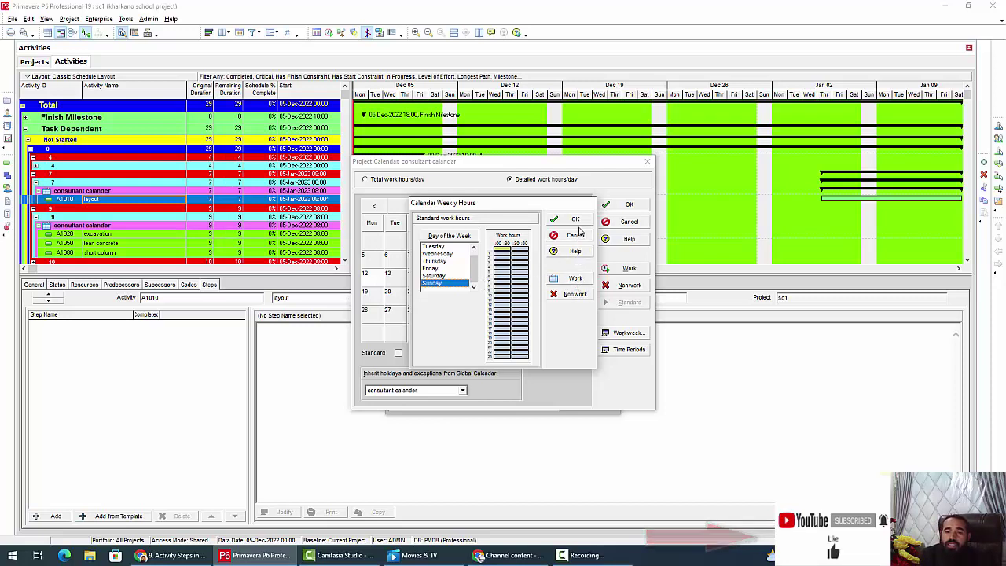
{"action": "left_click", "coordinate": [570, 280]}
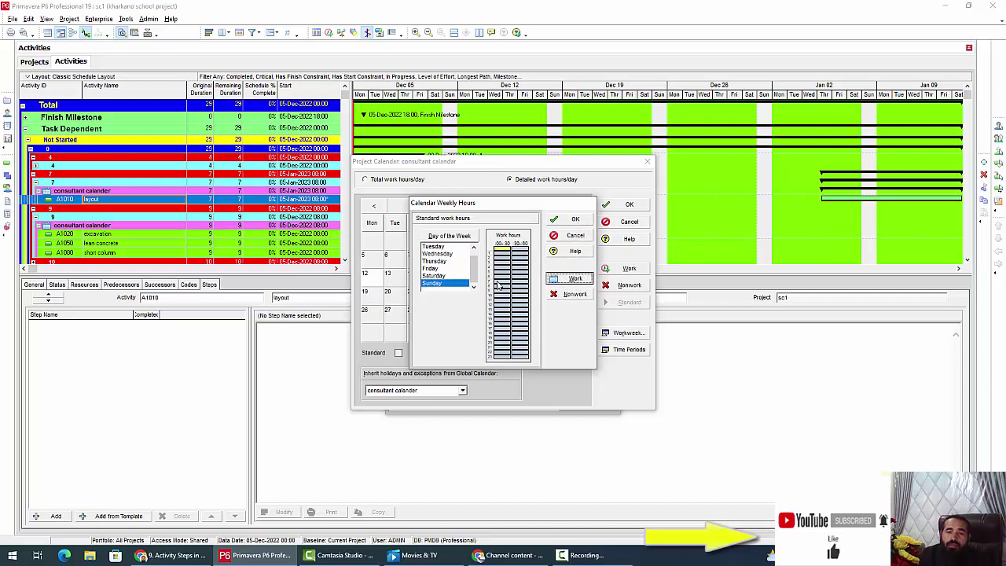
{"action": "left_click_drag", "start_coordinate": [497, 281], "coordinate": [524, 297]}
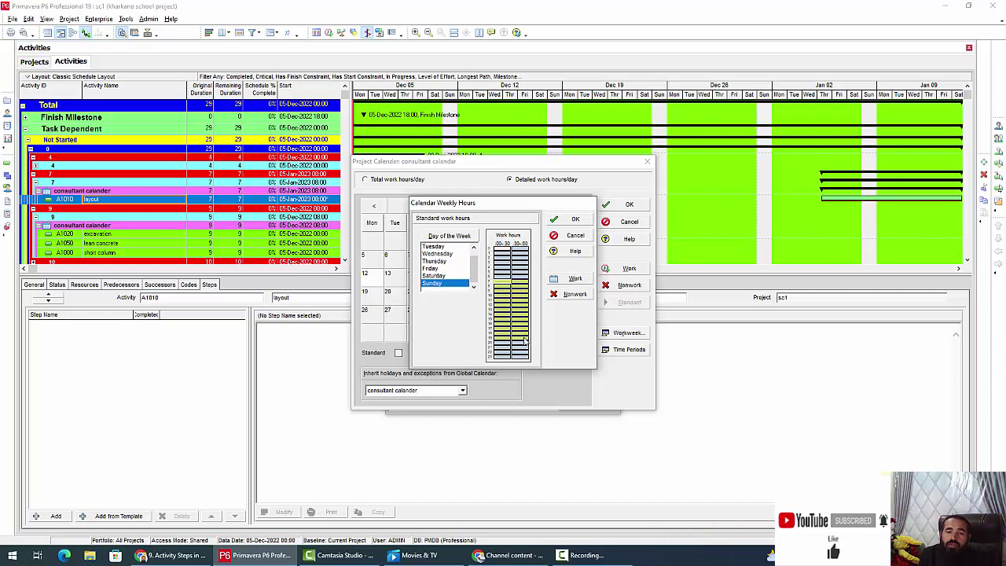
{"action": "left_click_drag", "start_coordinate": [524, 330], "coordinate": [503, 327]}
{"action": "left_click", "coordinate": [574, 281]}
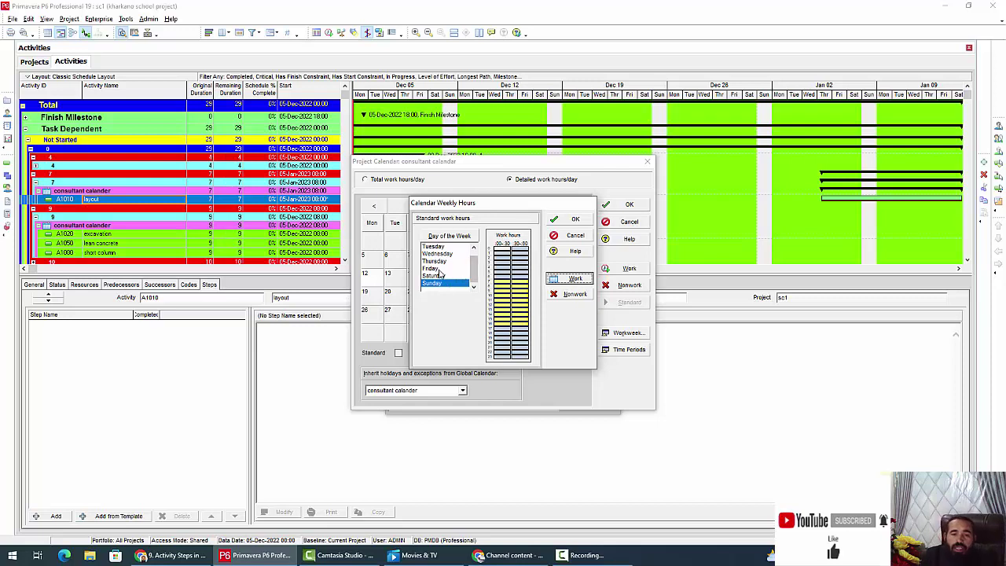
- Mark all of Friday's standard work hours as nonwork and apply the calendar's weekly hours
{"action": "left_click", "coordinate": [438, 270]}
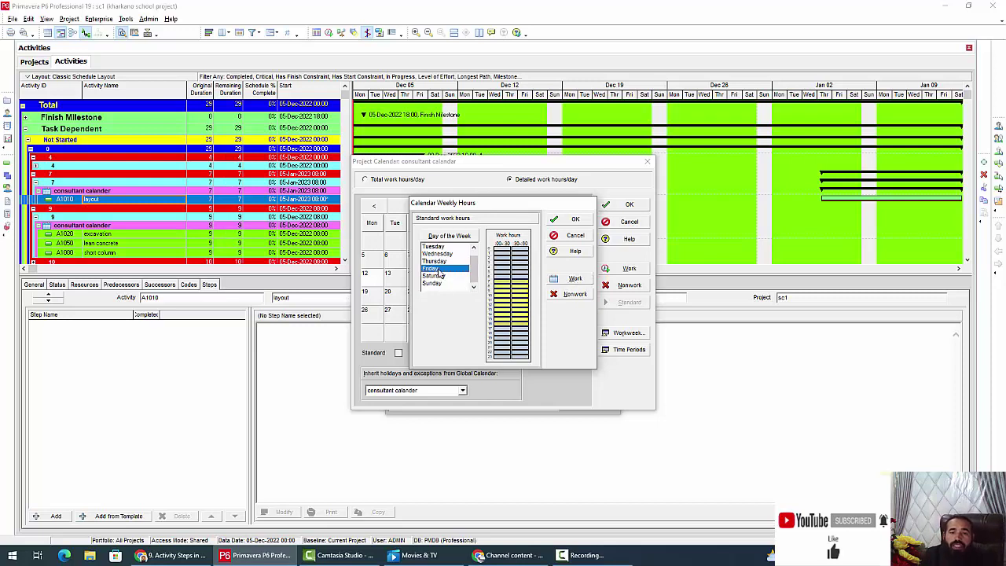
{"action": "left_click", "coordinate": [497, 283]}
{"action": "left_click_drag", "start_coordinate": [522, 293], "coordinate": [523, 317]}
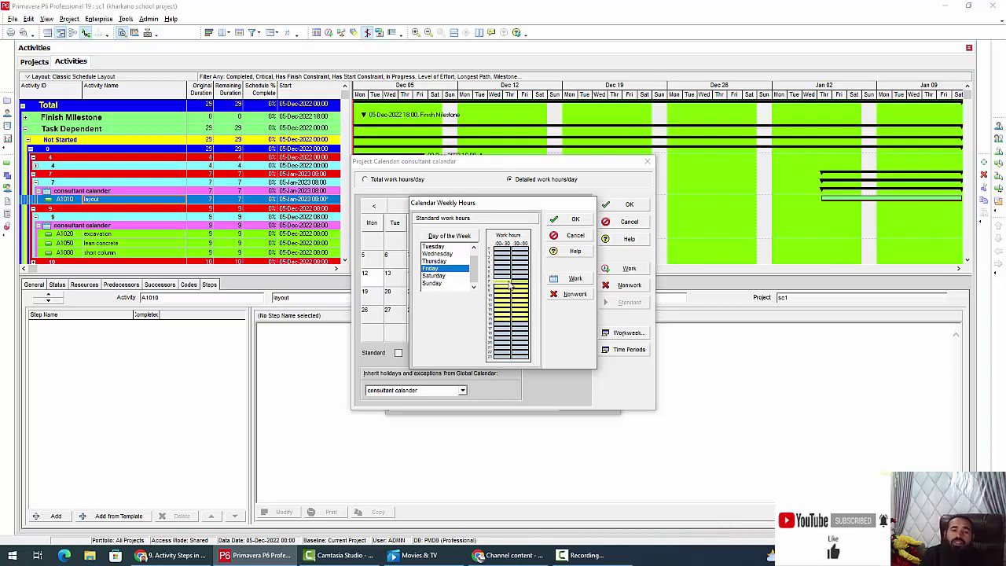
{"action": "left_click", "coordinate": [570, 294]}
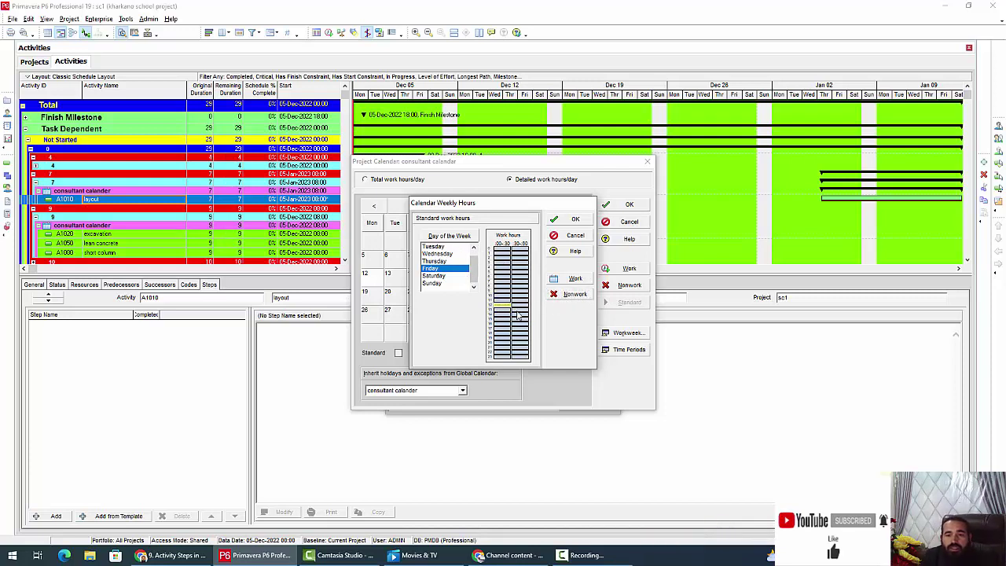
{"action": "left_click", "coordinate": [574, 220]}
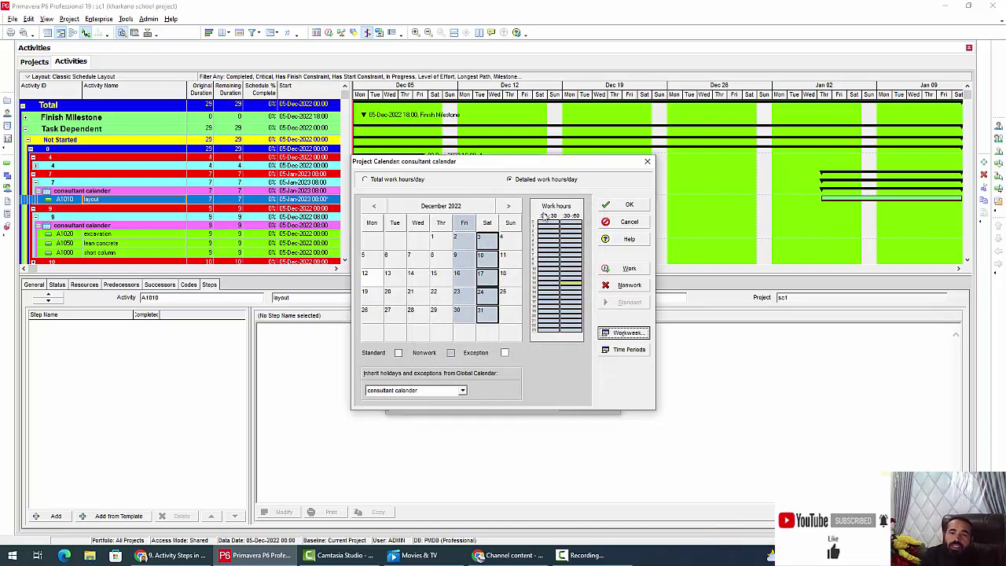
- Set the calendar's hours per time period to 8 hours per day and 48 hours per week
{"action": "left_click", "coordinate": [626, 349]}
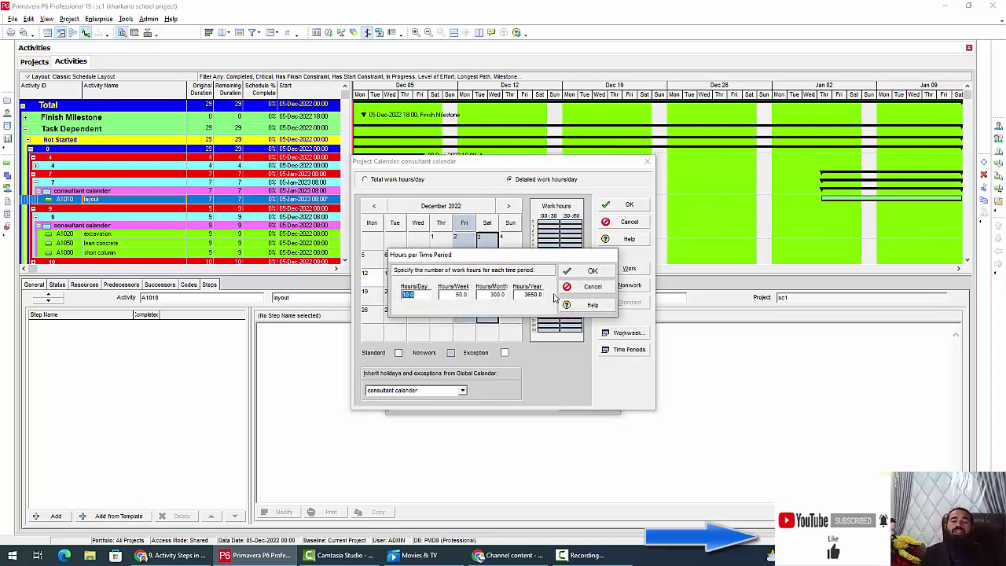
{"action": "left_click", "coordinate": [411, 294]}
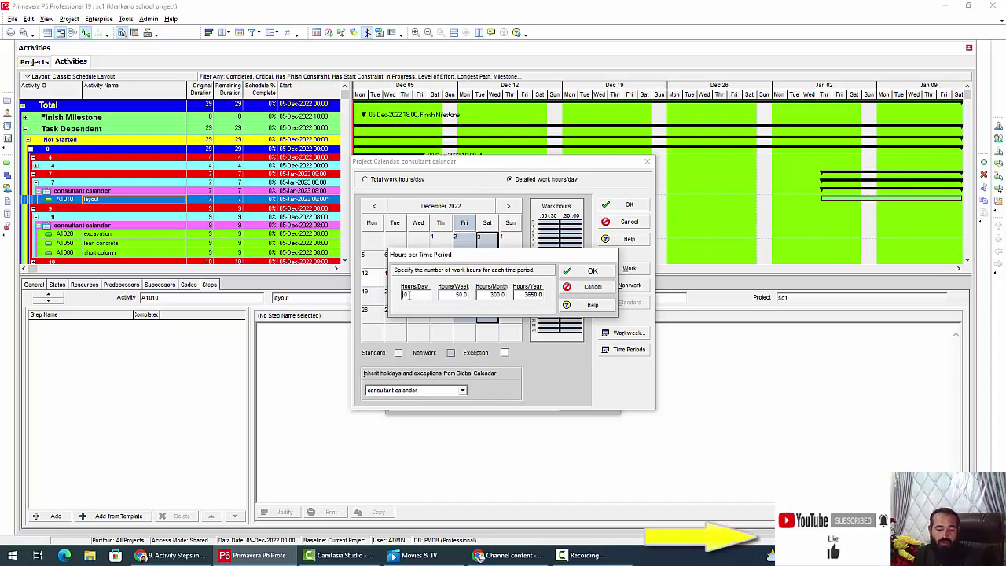
{"action": "left_click", "coordinate": [451, 295]}
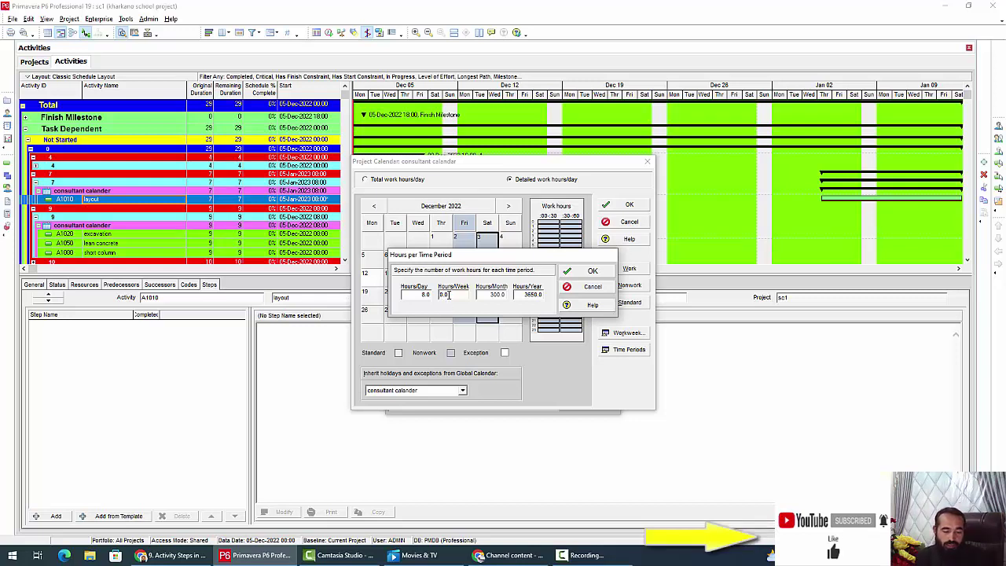
{"action": "double_click", "coordinate": [447, 295]}
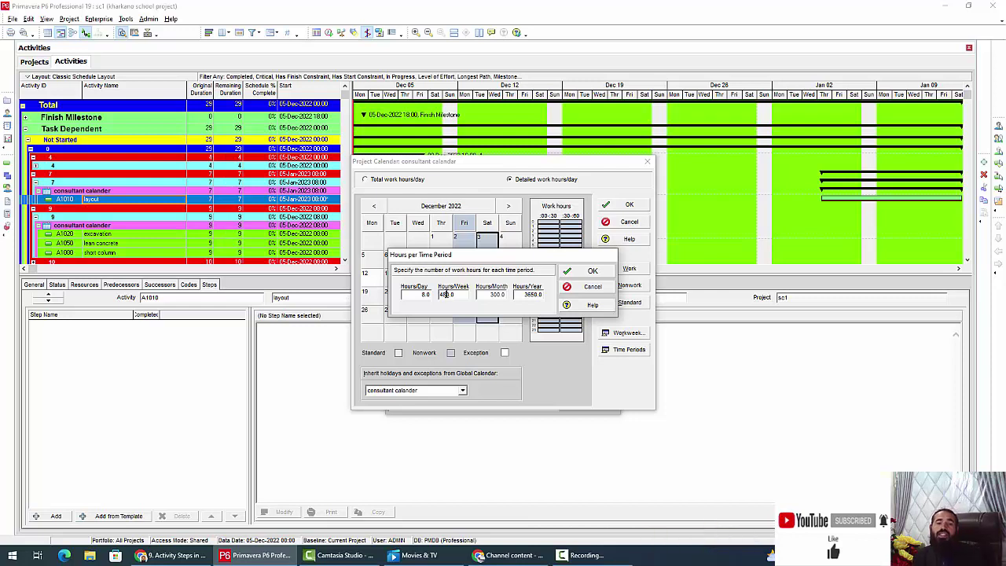
{"action": "type", "text": "48"}
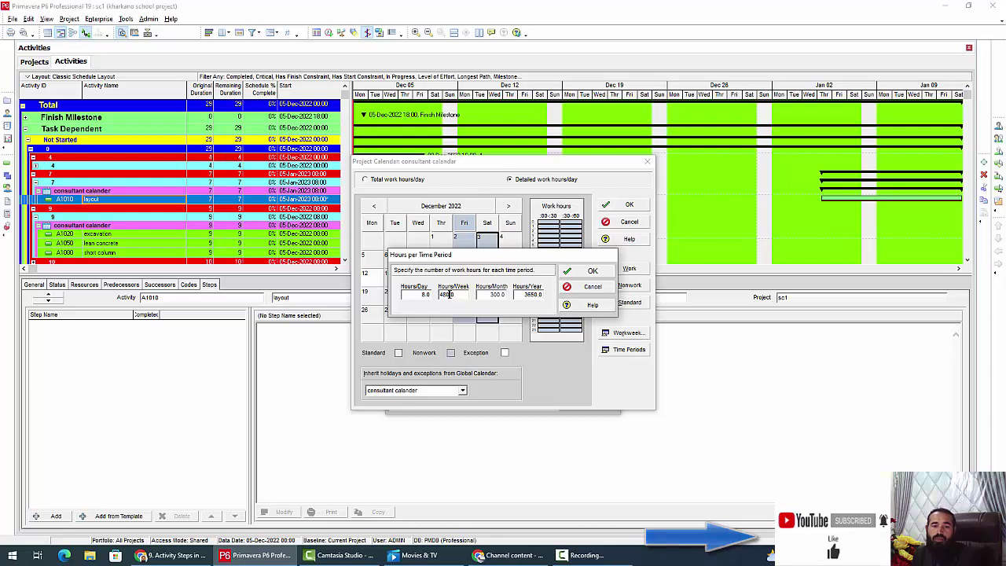
{"action": "left_click_drag", "start_coordinate": [453, 295], "coordinate": [438, 300]}
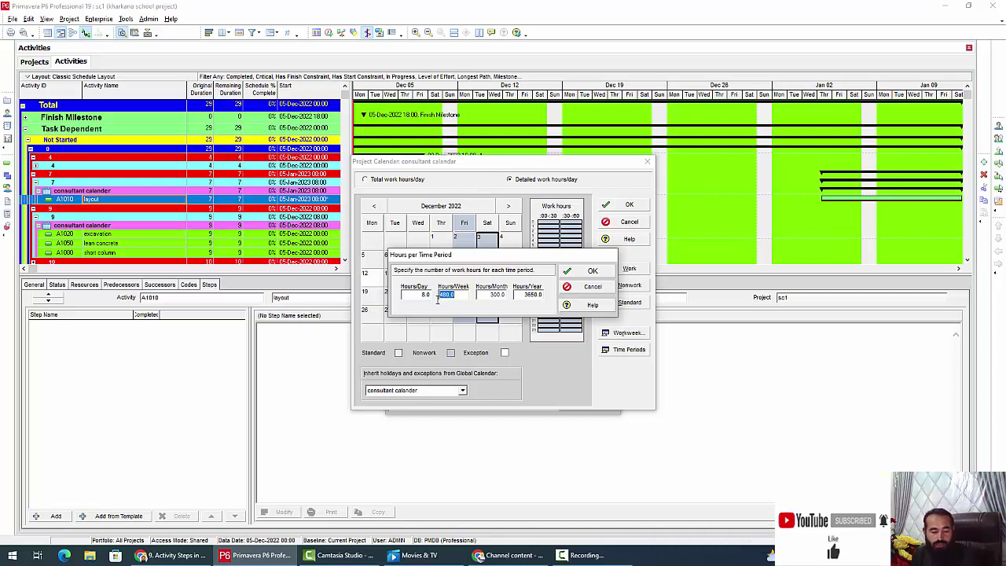
{"action": "type", "text": "48"}
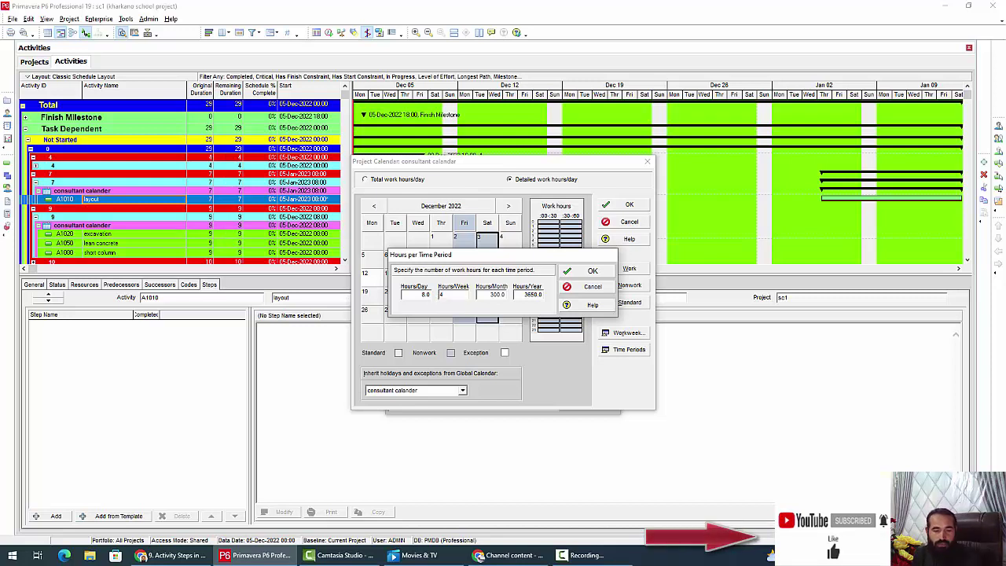
{"action": "double_click", "coordinate": [496, 298]}
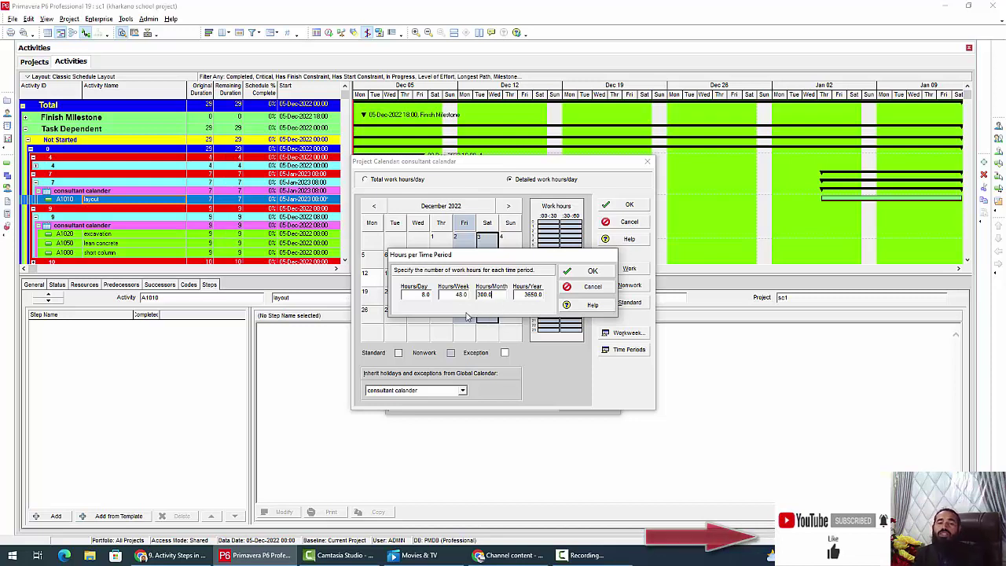
{"action": "left_click", "coordinate": [589, 271]}
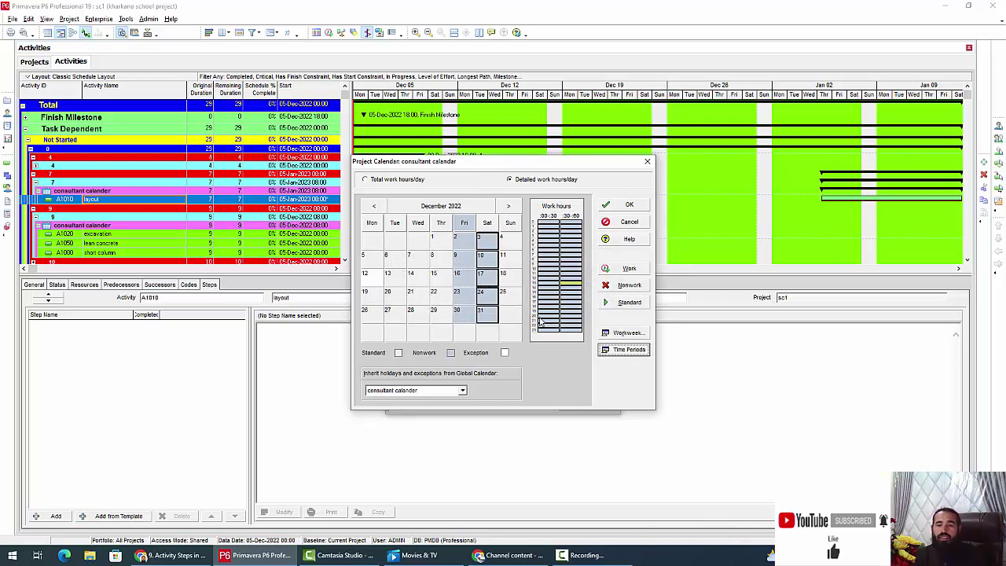
- Reset the selected December 2022 Saturdays to standard hours and mark them as nonwork again
{"action": "left_click", "coordinate": [619, 303]}
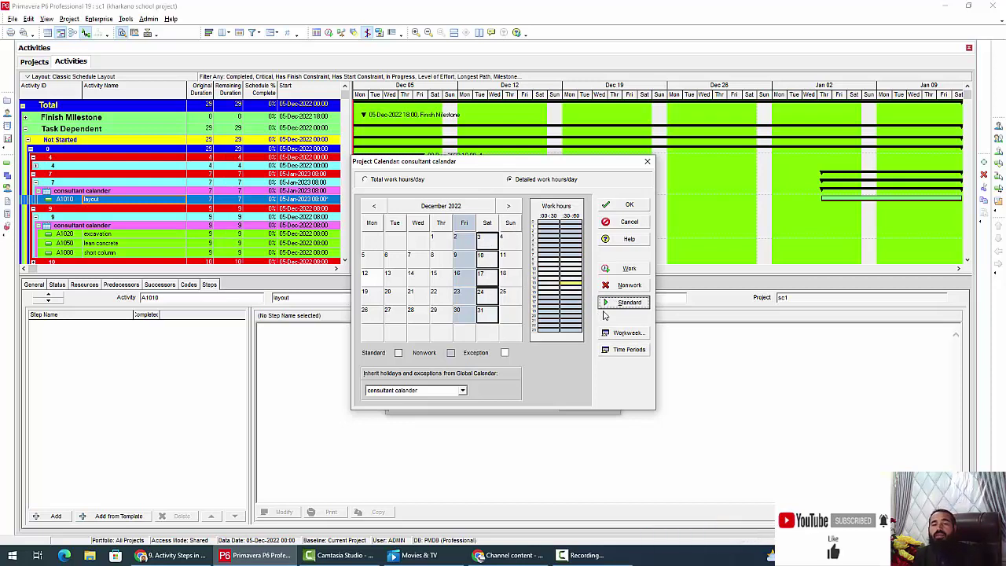
{"action": "left_click", "coordinate": [622, 285]}
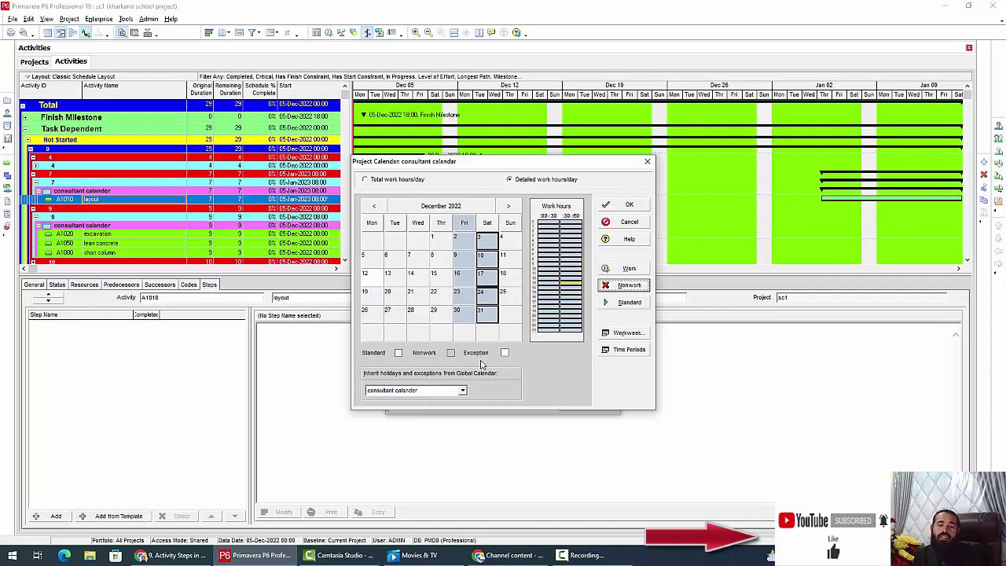
- Check the work hours of the January 2023 Sundays and the calendar's hours per time period
{"action": "left_click", "coordinate": [507, 207]}
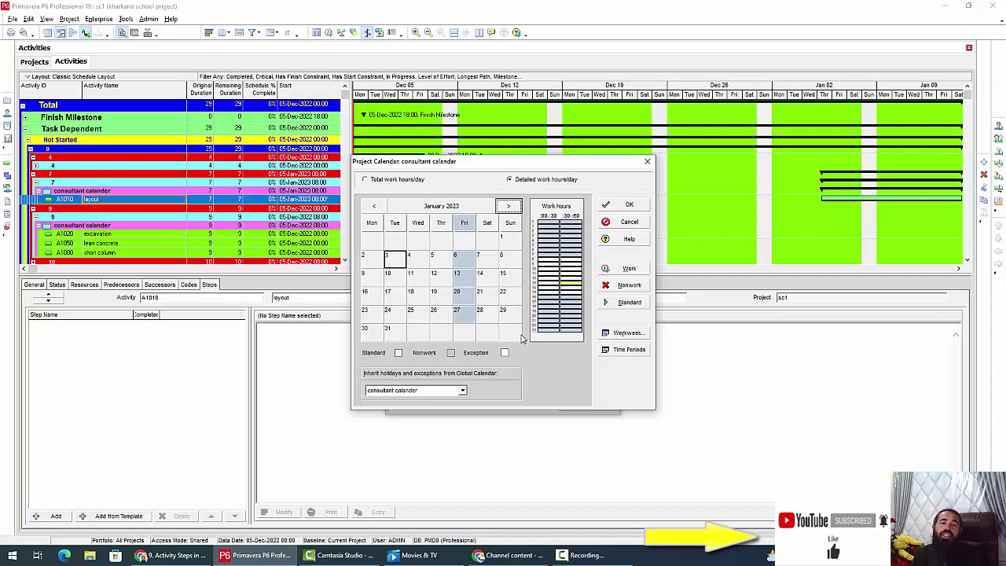
{"action": "left_click", "coordinate": [510, 223]}
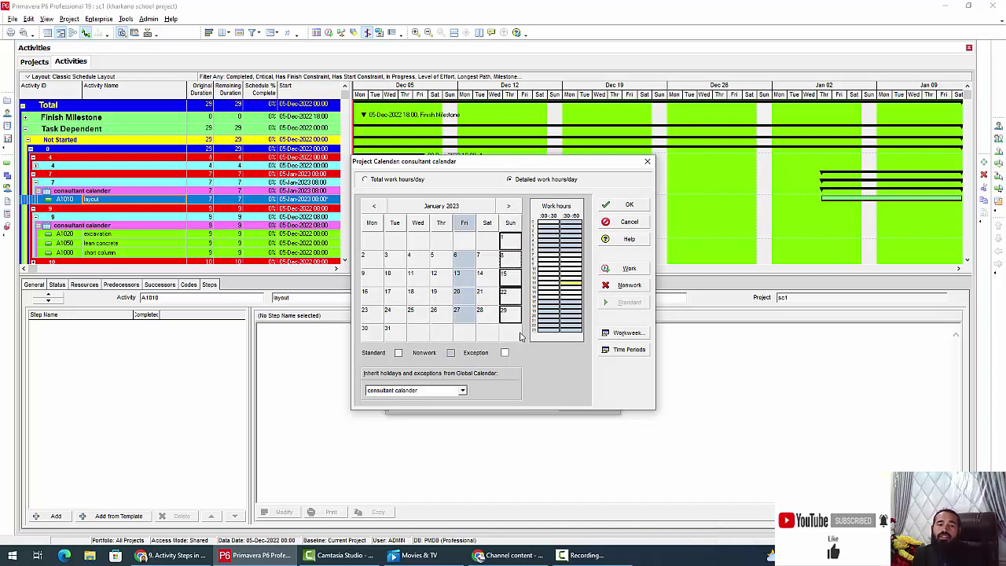
{"action": "left_click", "coordinate": [637, 349]}
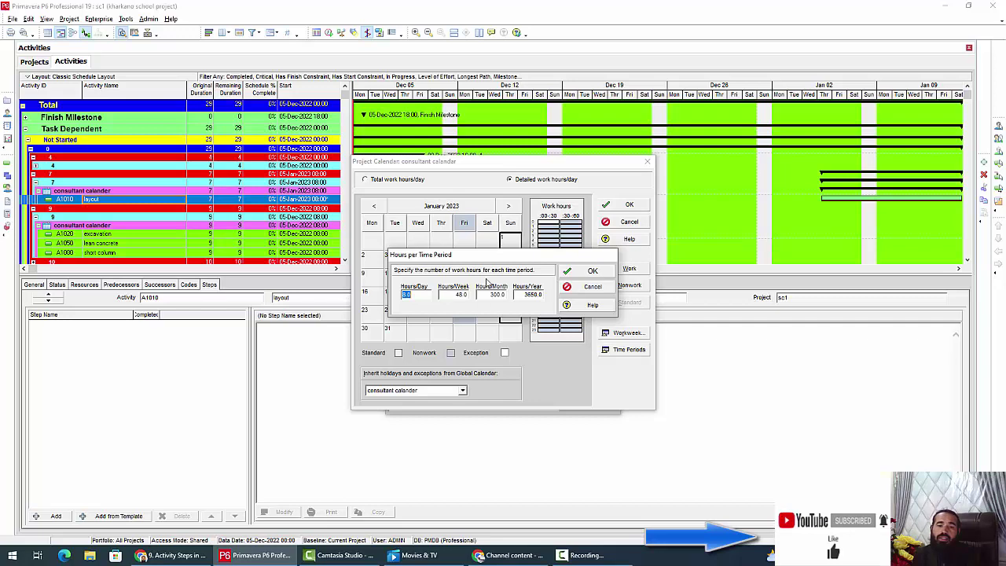
{"action": "left_click", "coordinate": [591, 271]}
- Compare the standard weekly work hours of Monday, Wednesday, Thursday, Friday and Sunday
{"action": "left_click", "coordinate": [623, 333]}
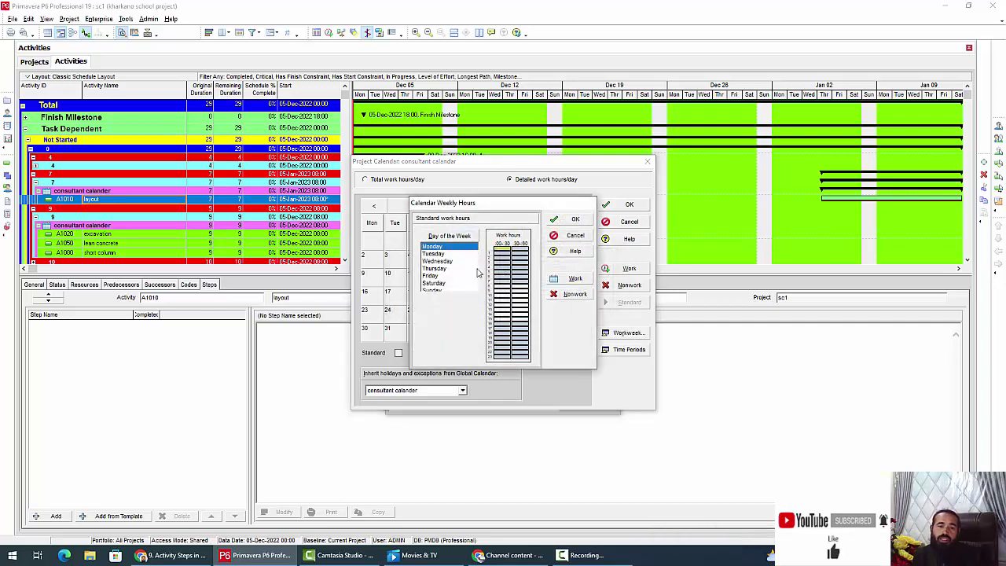
{"action": "left_click", "coordinate": [437, 276]}
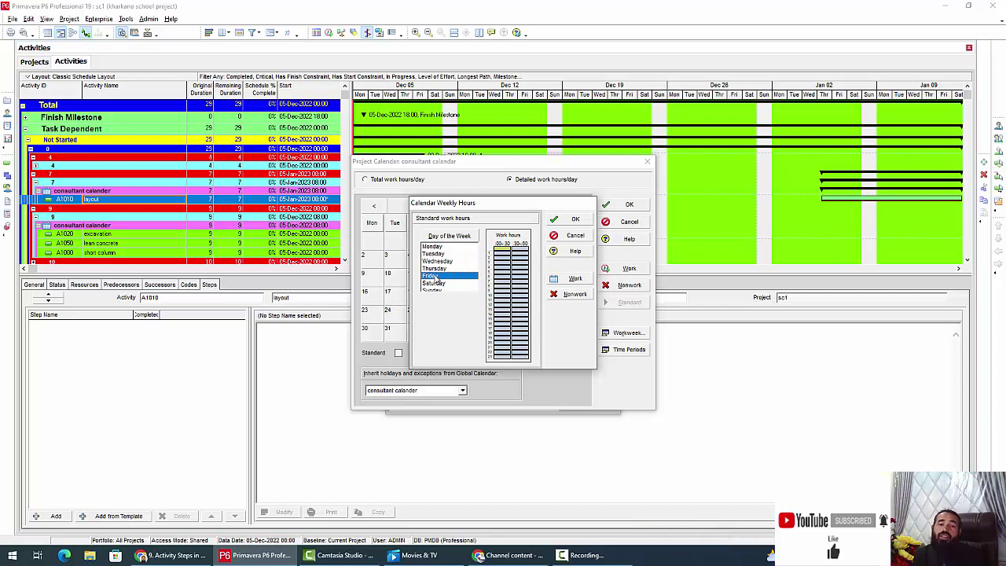
{"action": "left_click", "coordinate": [440, 246]}
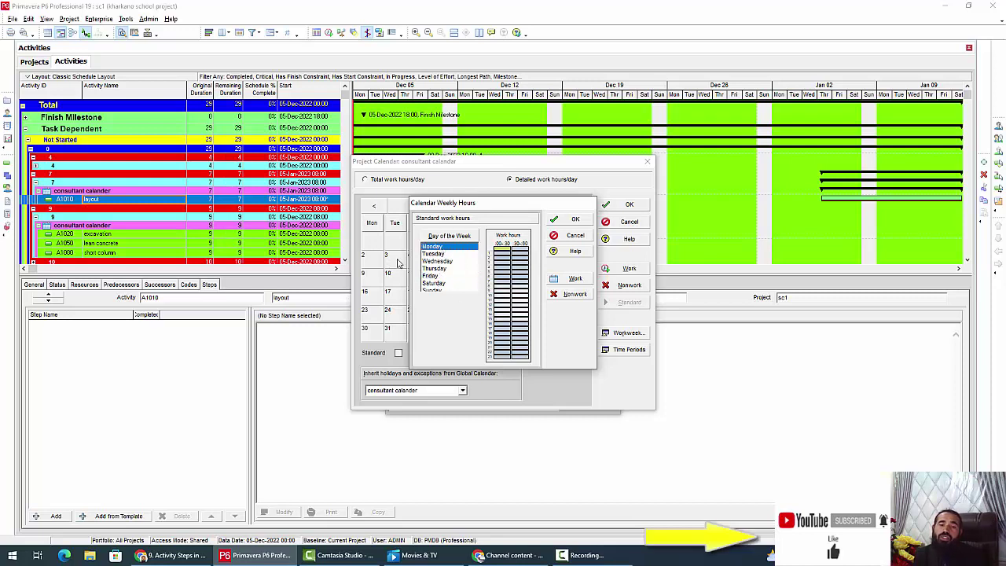
{"action": "left_click", "coordinate": [438, 262]}
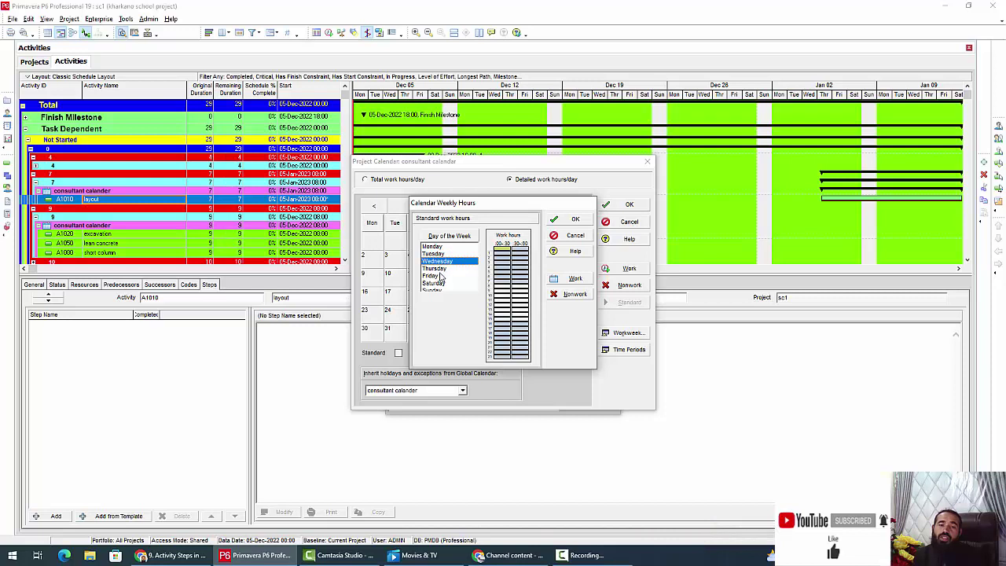
{"action": "left_click", "coordinate": [438, 270]}
{"action": "left_click", "coordinate": [435, 276]}
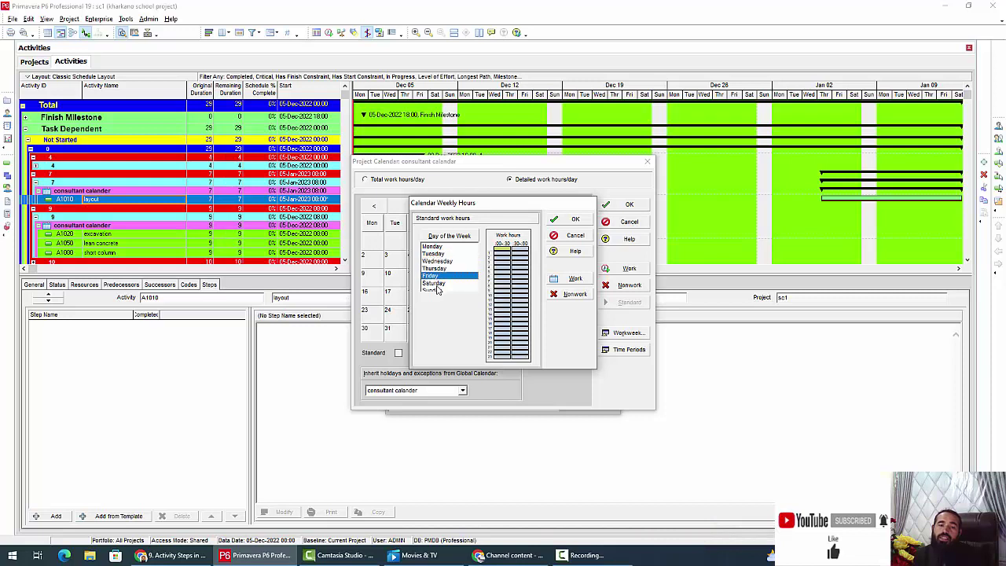
{"action": "left_click", "coordinate": [437, 290]}
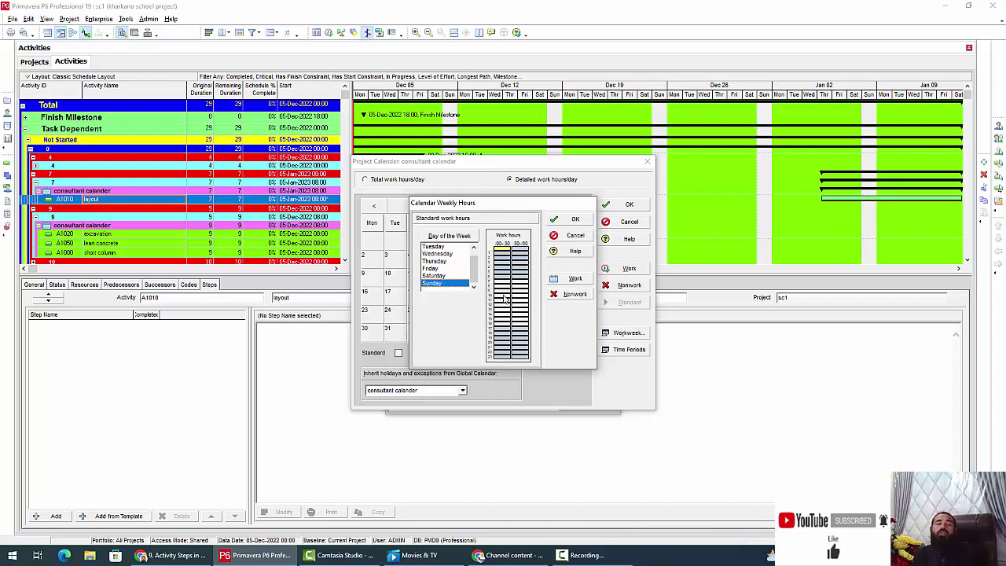
- Make Friday a standard working day in the workweek, with the same daytime work hours as Sunday
{"action": "left_click", "coordinate": [436, 269]}
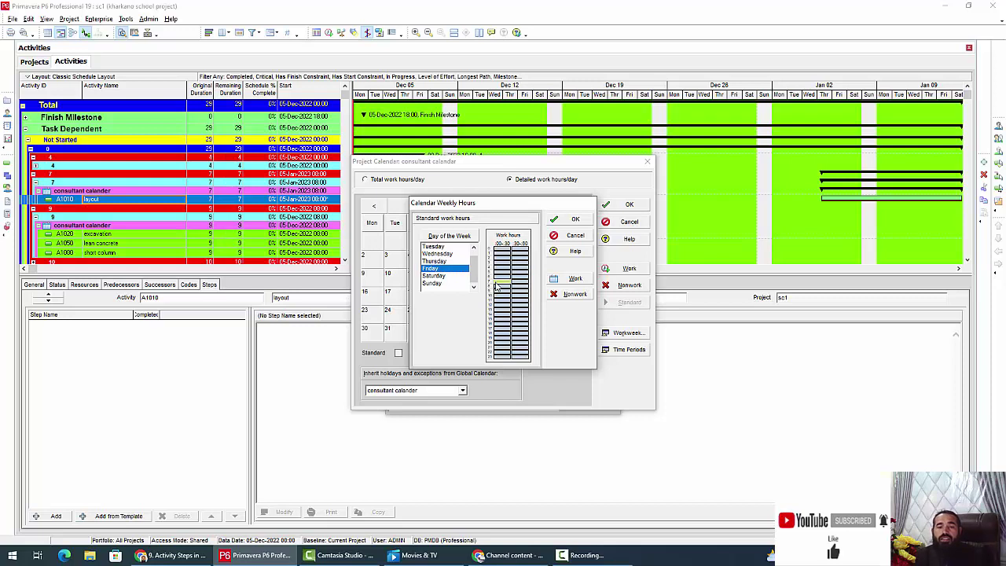
{"action": "left_click_drag", "start_coordinate": [496, 287], "coordinate": [524, 329]}
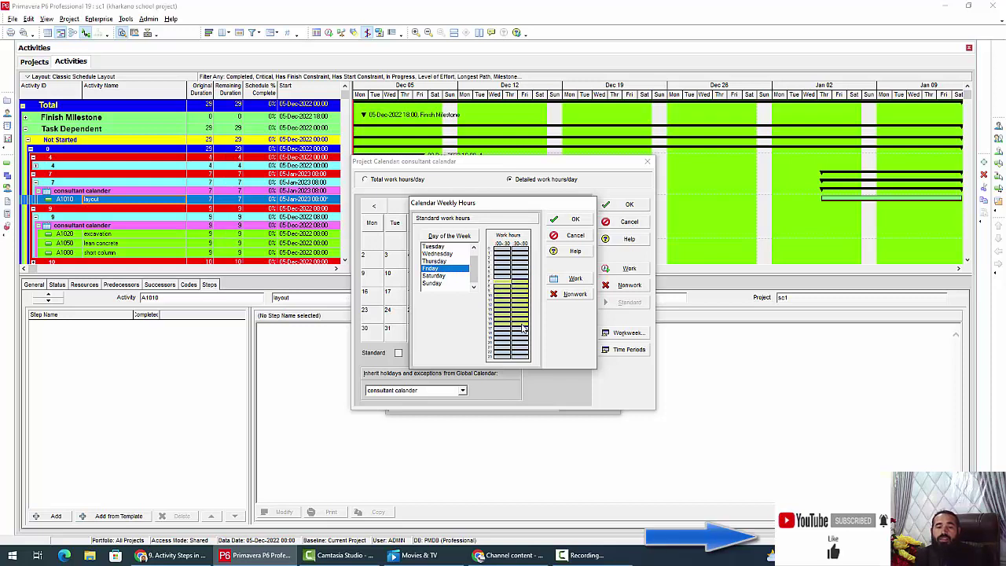
{"action": "left_click", "coordinate": [573, 279]}
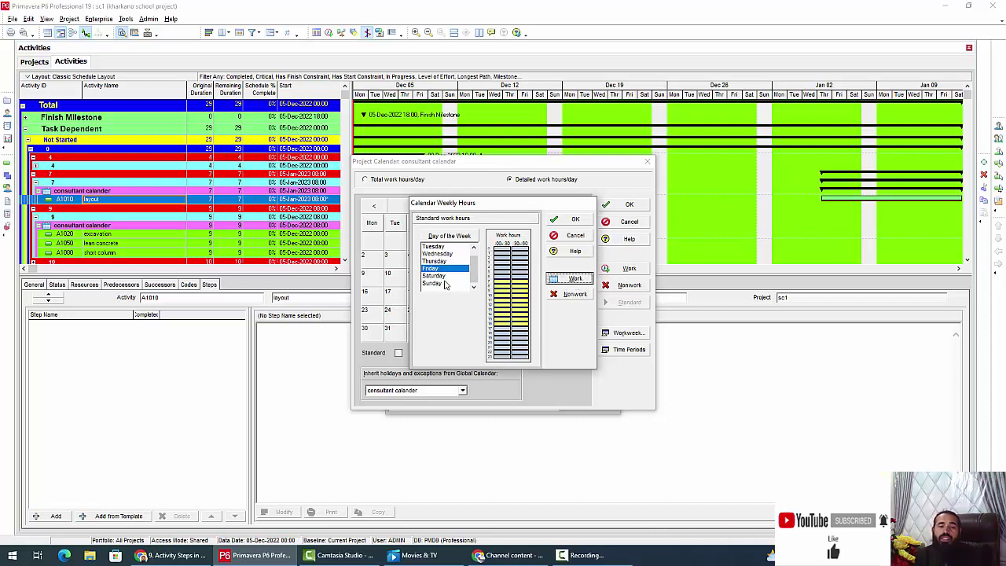
- Make Sunday a nonworking day in the standard weekly hours of the consultant calendar
{"action": "left_click", "coordinate": [433, 284]}
{"action": "left_click", "coordinate": [555, 293]}
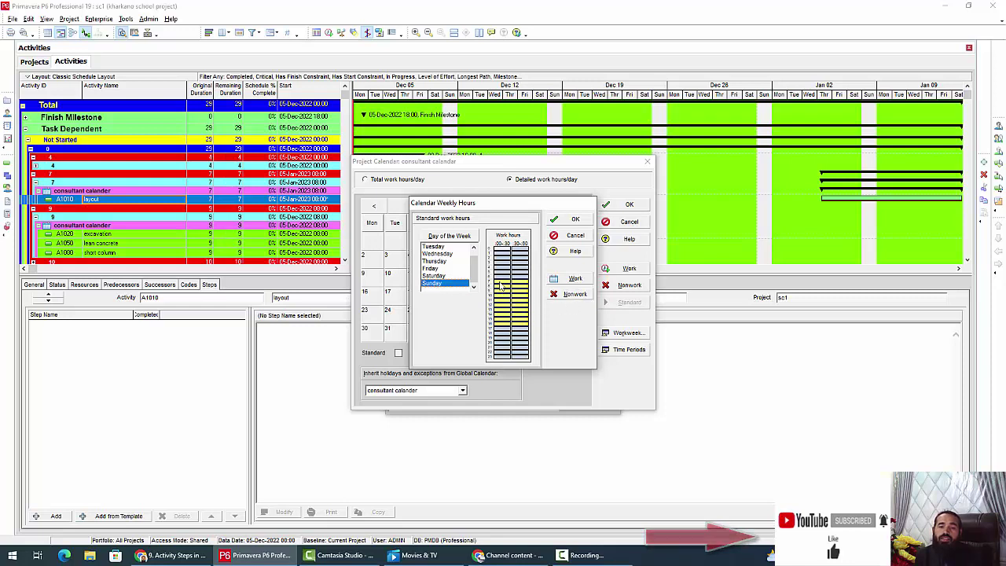
{"action": "left_click", "coordinate": [572, 294]}
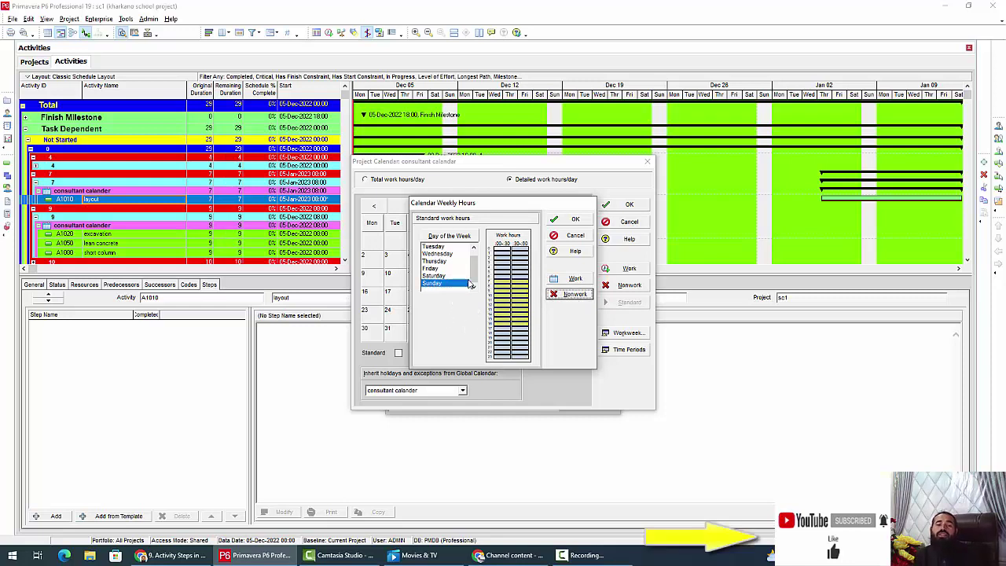
{"action": "left_click", "coordinate": [576, 220]}
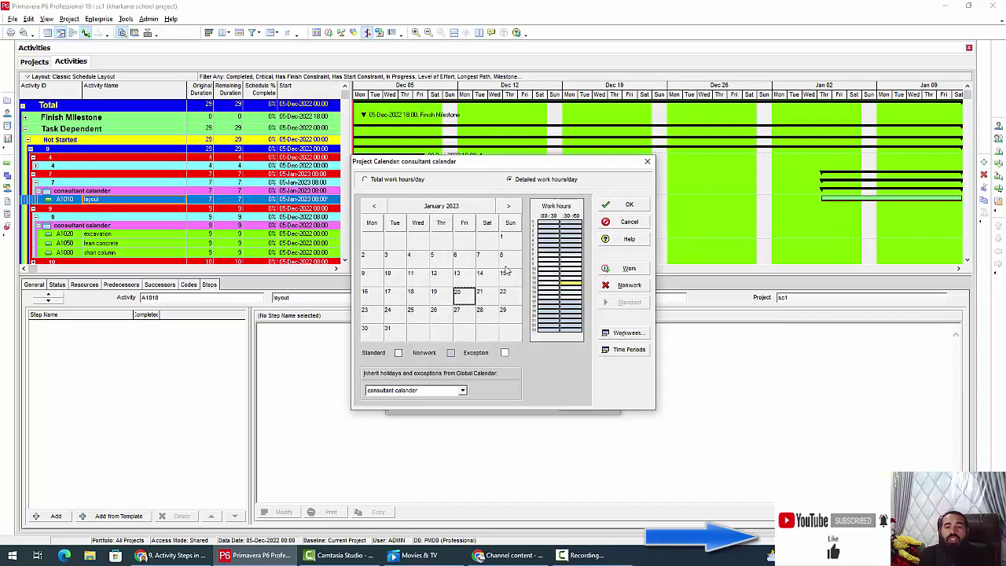
- Check the work hours of the January 2023 Sundays and look through the February and March 2023 calendar months
{"action": "key", "text": "Up"}
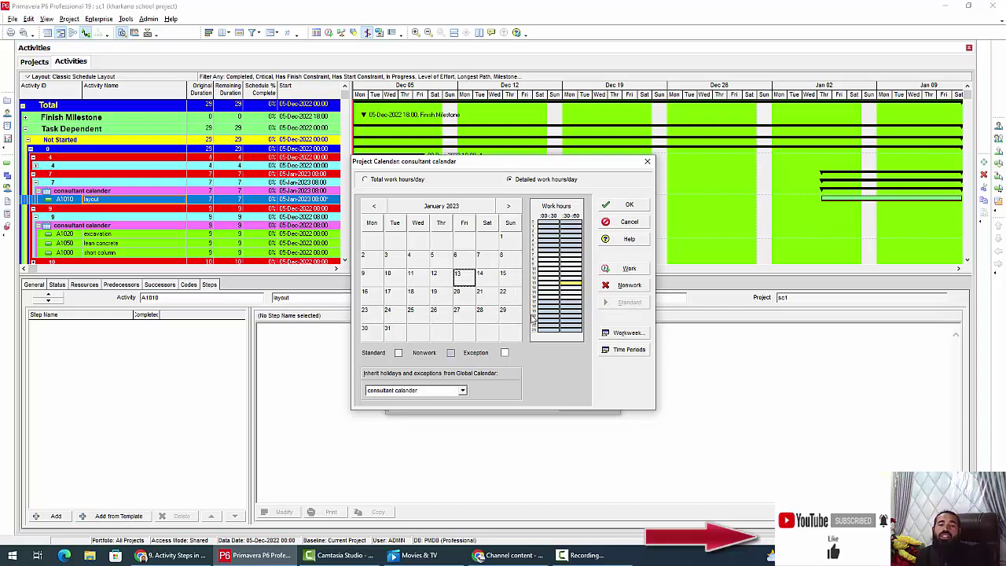
{"action": "left_click", "coordinate": [507, 265]}
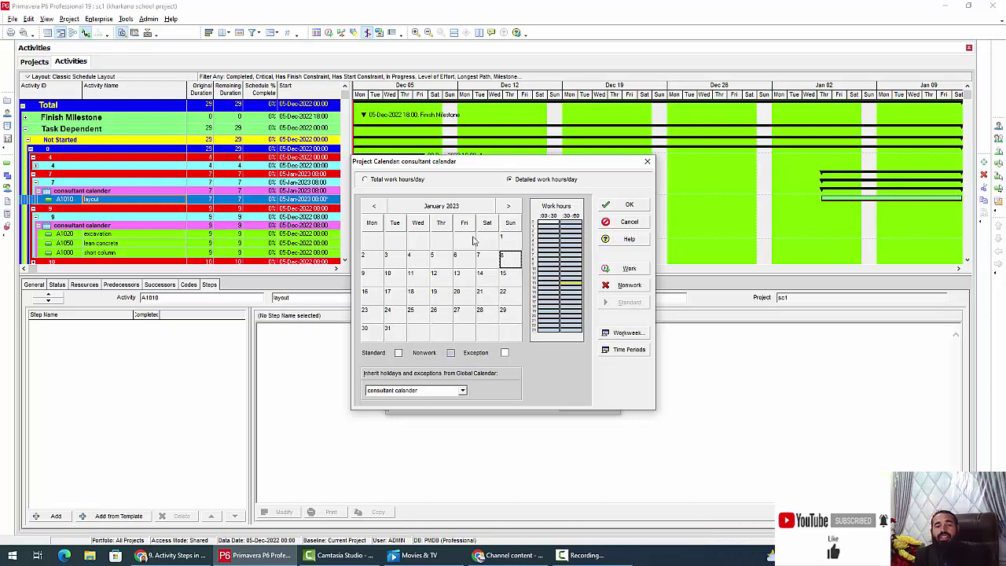
{"action": "left_click", "coordinate": [508, 206]}
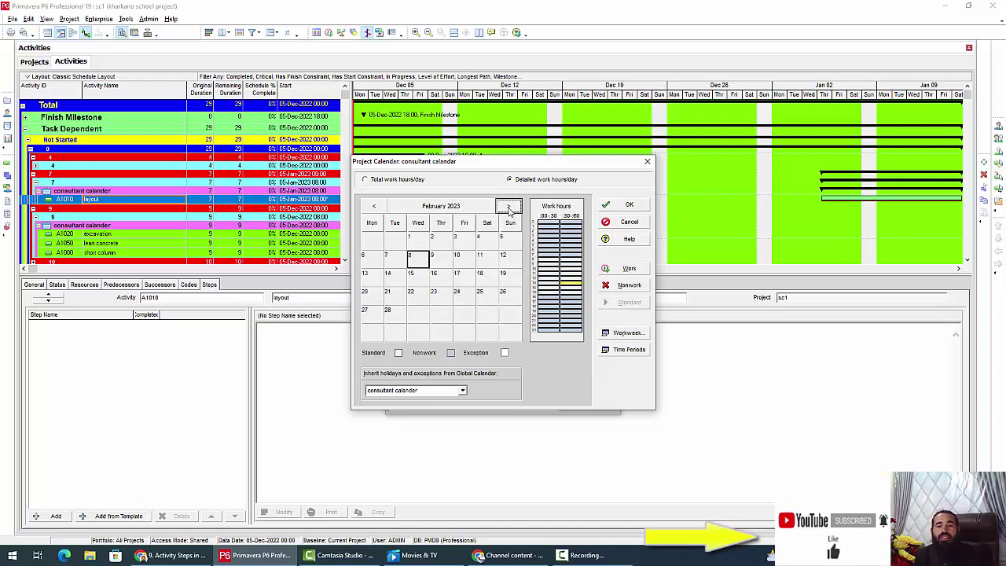
{"action": "left_click", "coordinate": [507, 206]}
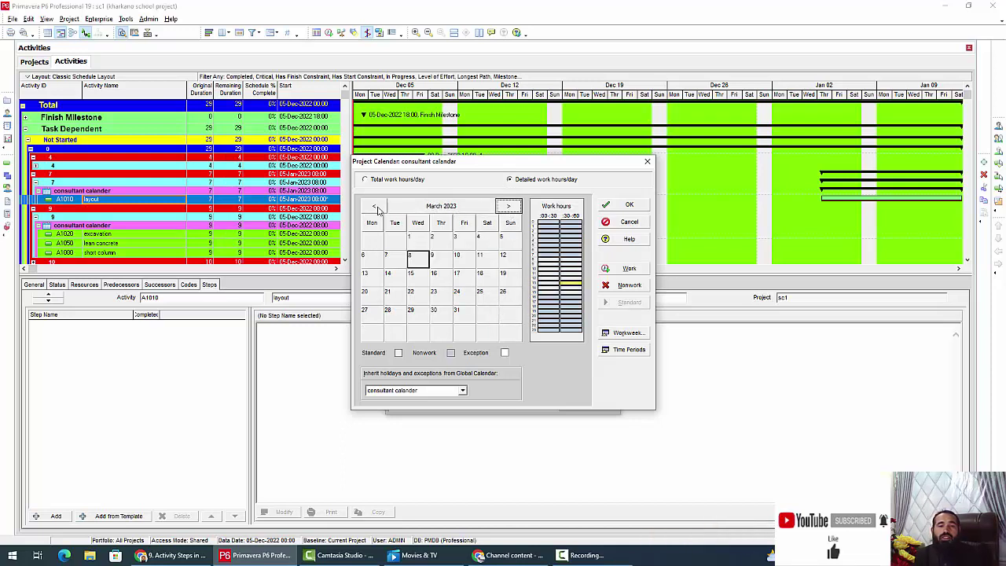
{"action": "left_click", "coordinate": [373, 205]}
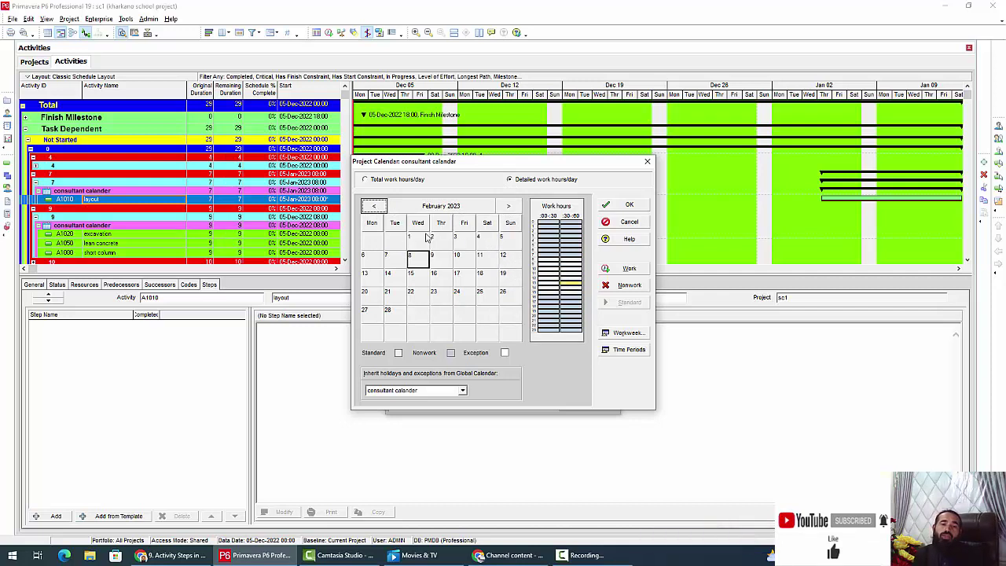
{"action": "left_click", "coordinate": [373, 207]}
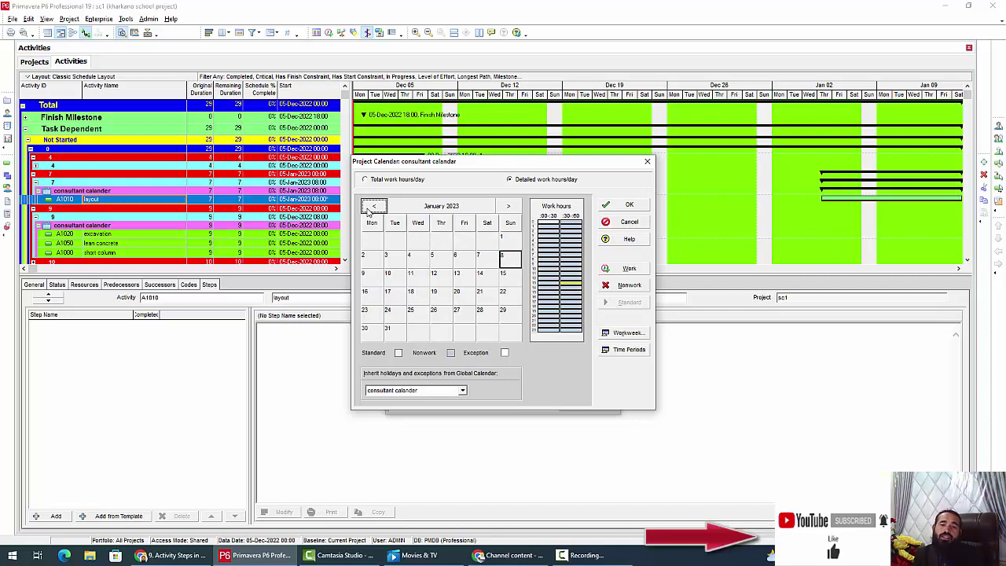
{"action": "left_click", "coordinate": [507, 277]}
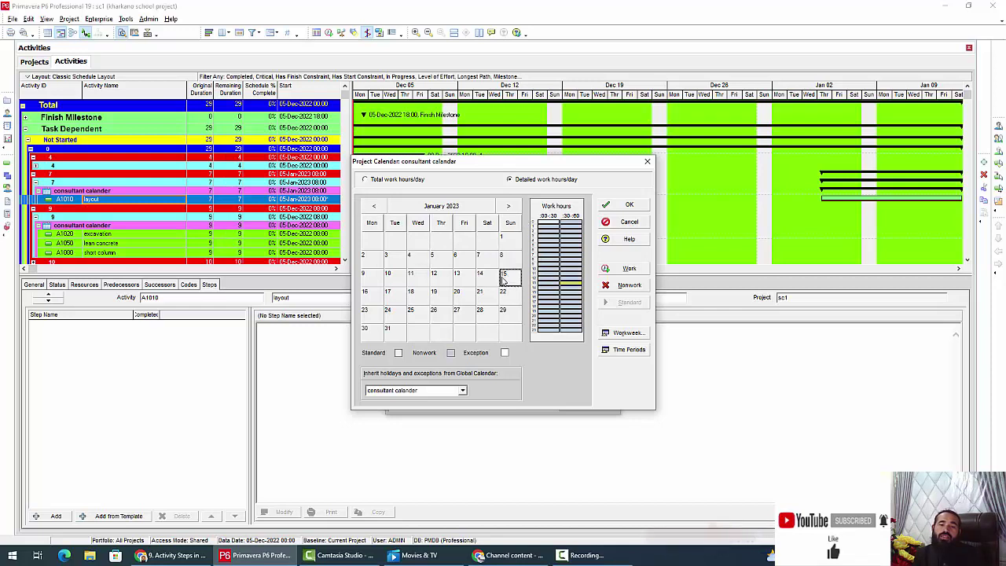
{"action": "left_click", "coordinate": [507, 299]}
{"action": "left_click", "coordinate": [507, 308]}
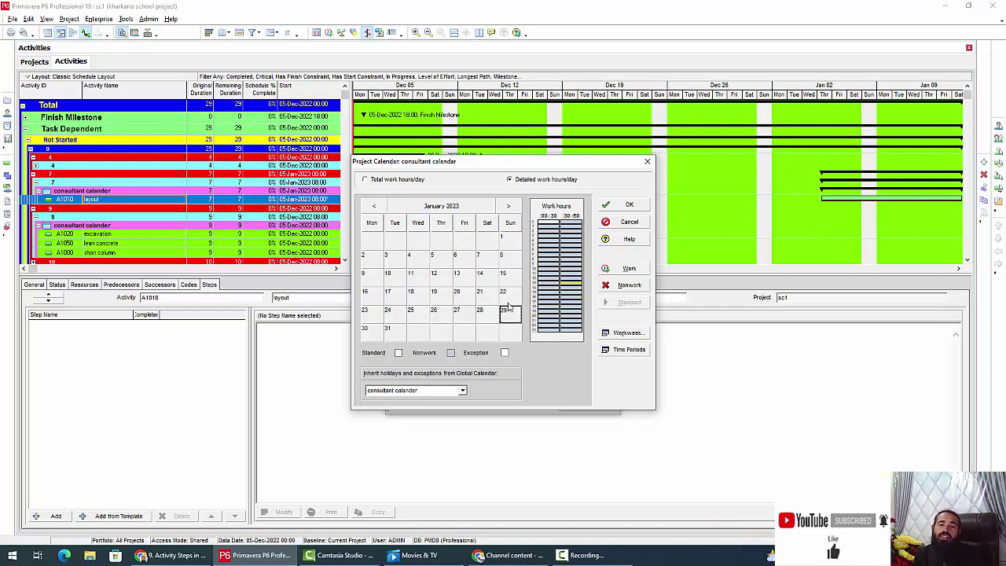
{"action": "left_click", "coordinate": [510, 240]}
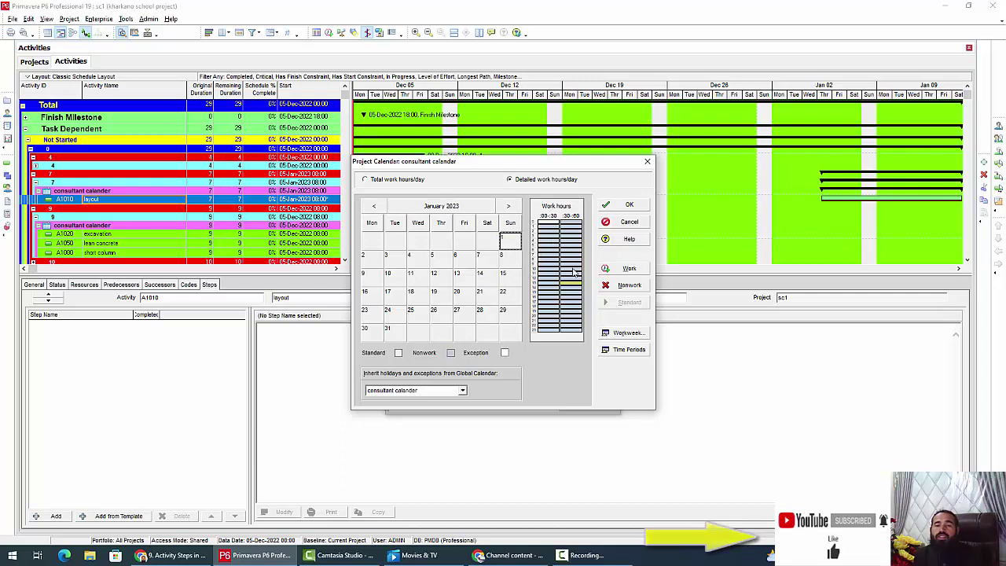
- Mark January 1 and then all January 2023 Sundays as nonwork days in the consultant calendar
{"action": "left_click", "coordinate": [537, 224]}
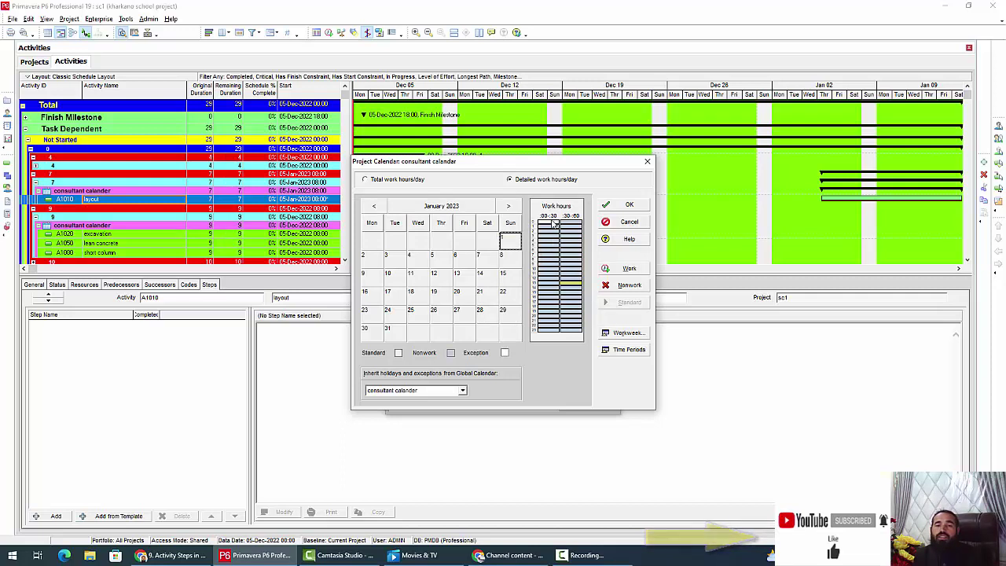
{"action": "left_click", "coordinate": [621, 284]}
{"action": "left_click", "coordinate": [509, 258]}
{"action": "left_click", "coordinate": [512, 240]}
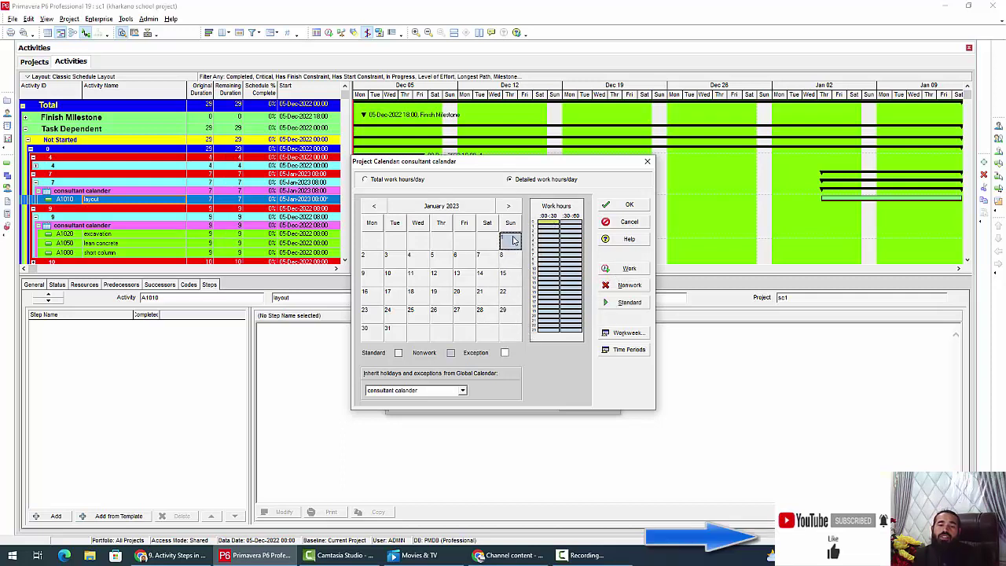
{"action": "left_click", "coordinate": [510, 223]}
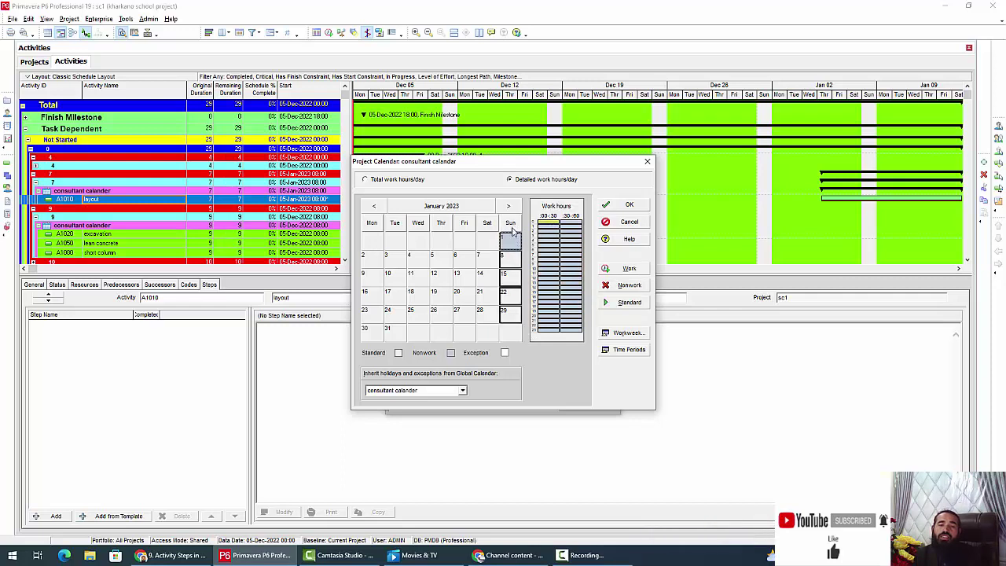
{"action": "left_click", "coordinate": [627, 284]}
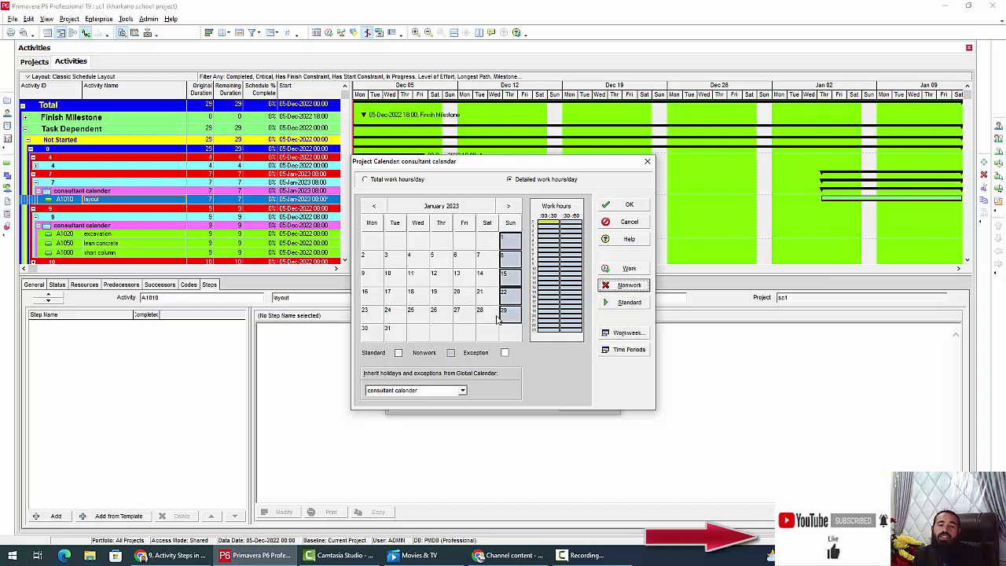
- Review the months from February to June 2023, then save the consultant calendar and close the calendar list
{"action": "left_click", "coordinate": [510, 205]}
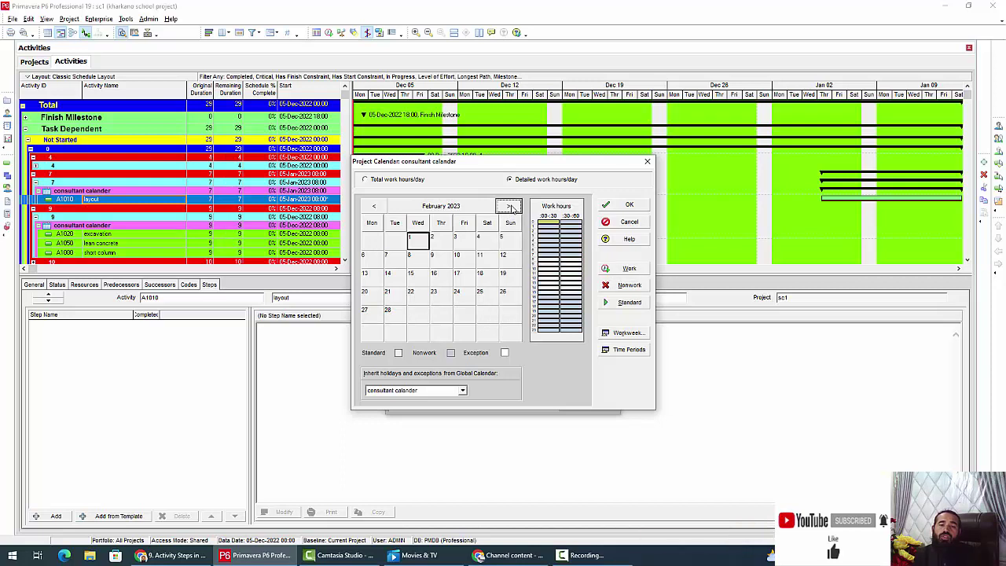
{"action": "left_click", "coordinate": [509, 206]}
{"action": "left_click", "coordinate": [509, 206]}
{"action": "left_click", "coordinate": [509, 206]}
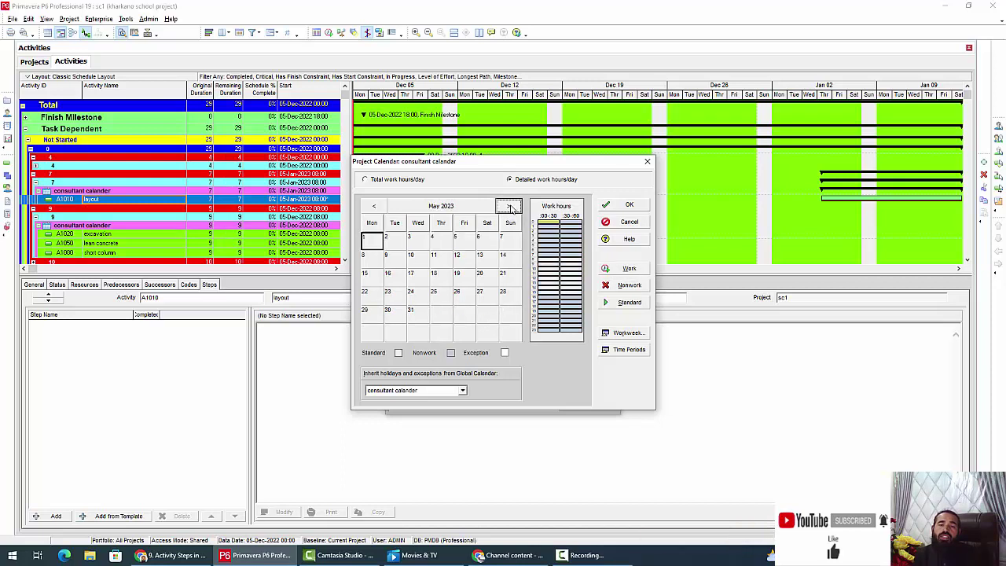
{"action": "left_click", "coordinate": [509, 206]}
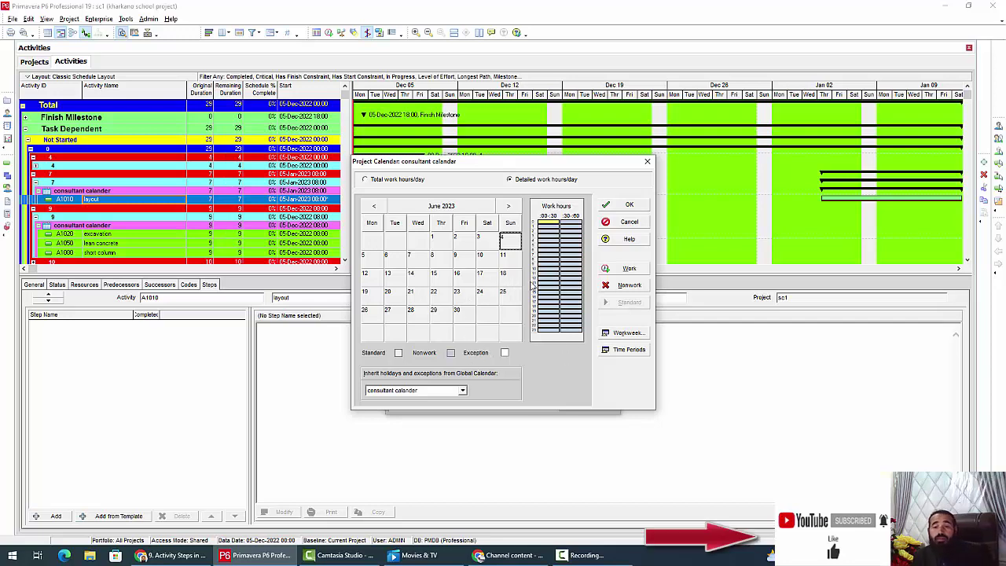
{"action": "left_click", "coordinate": [630, 205]}
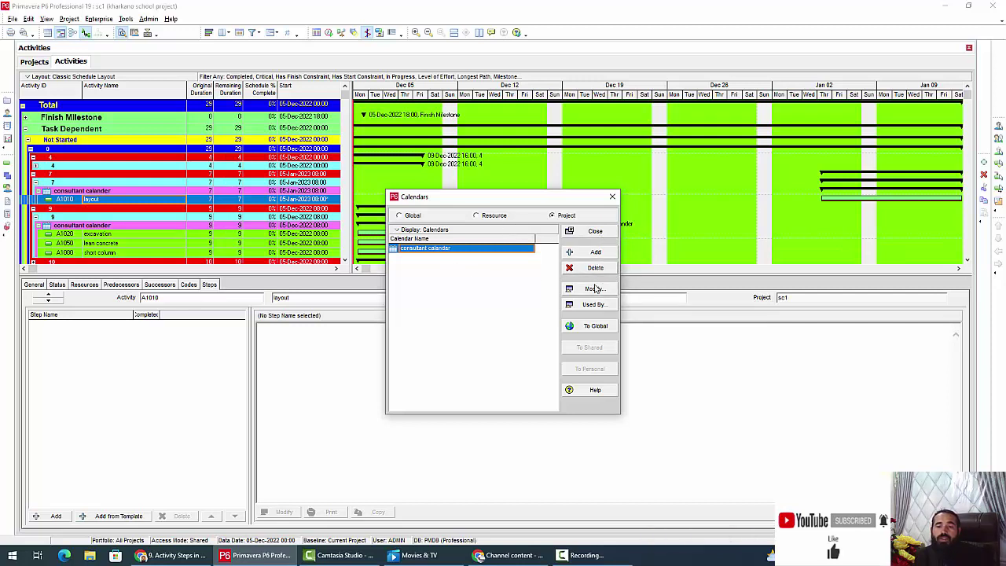
{"action": "left_click", "coordinate": [595, 231]}
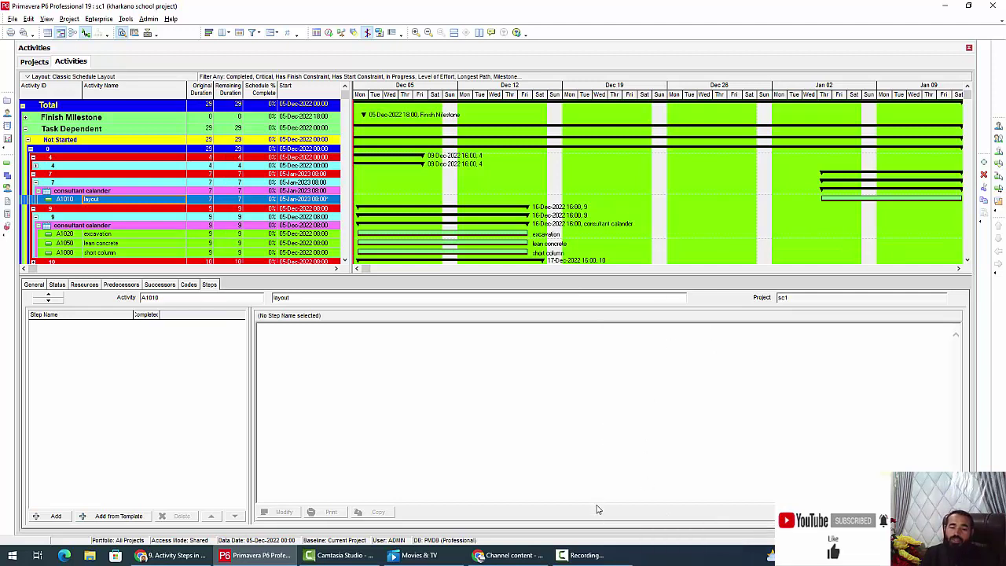
{"action": "left_click", "coordinate": [585, 554]}
{"action": "left_click", "coordinate": [489, 510]}
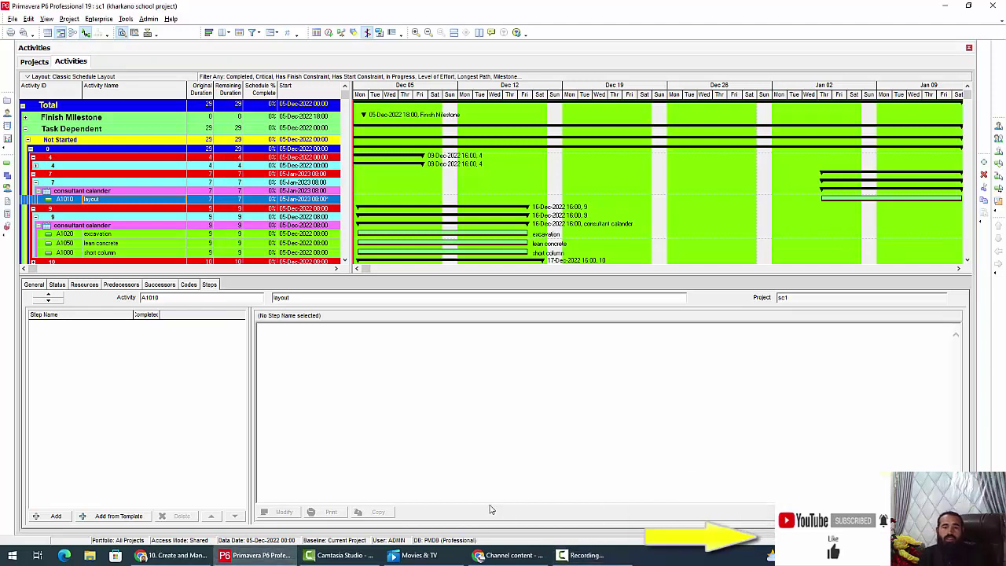